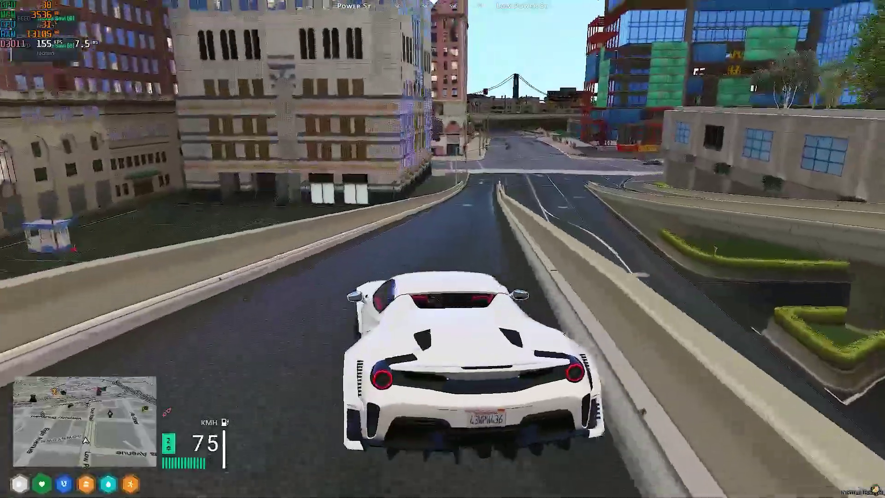
key(w)
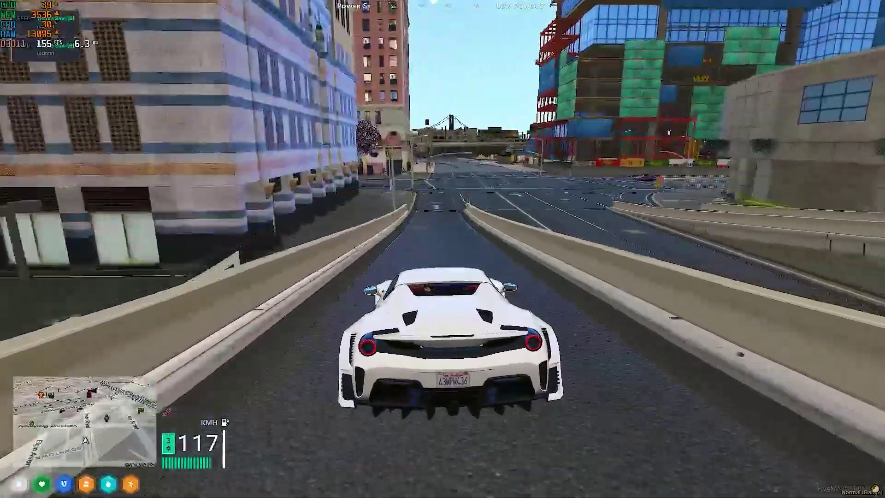
key(s)
key(s)
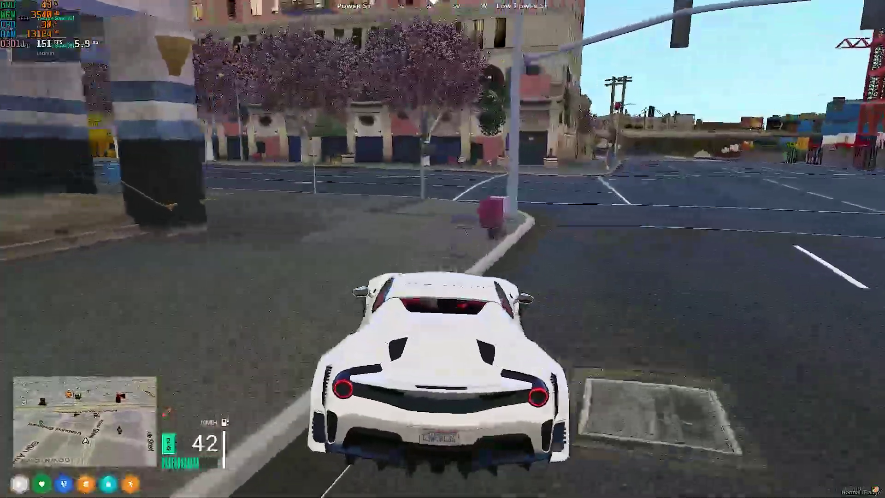
key(a)
key(w)
key(s)
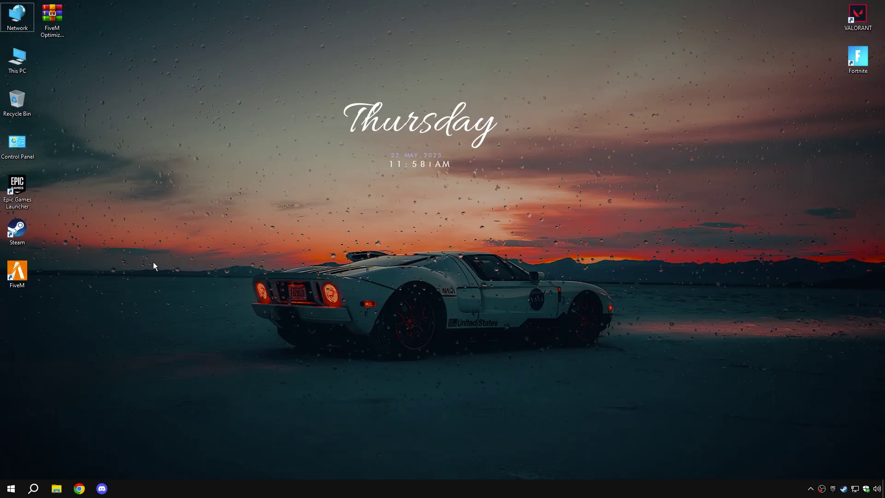
Open the install location of FiveM from its desktop shortcut
click(18, 270)
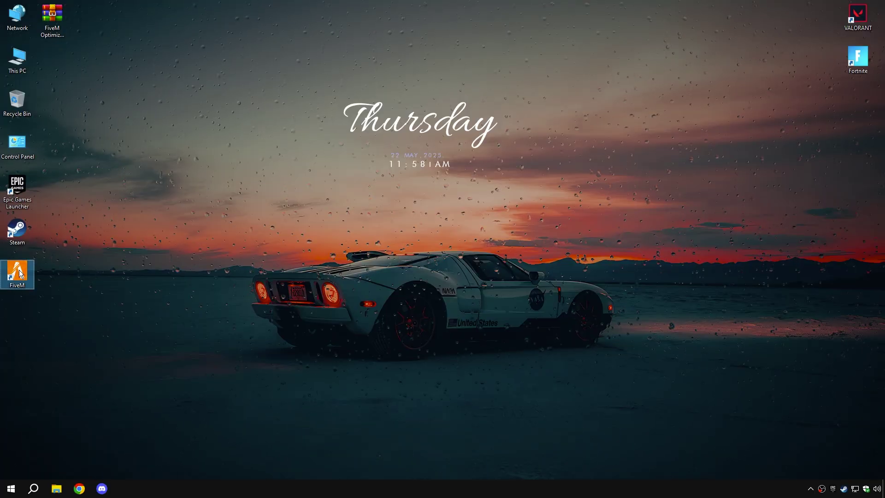
right_click(19, 270)
click(66, 67)
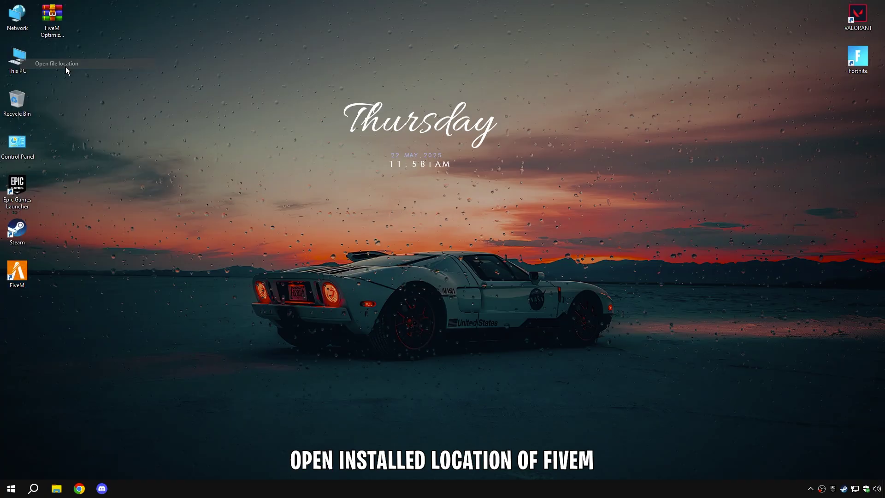
Disable fullscreen optimizations in the compatibility properties of the FiveM application in its install folder
right_click(260, 144)
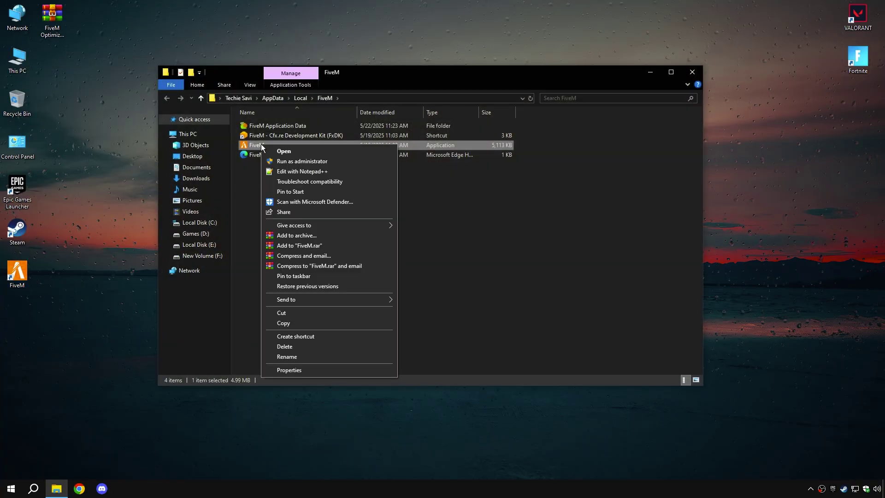
click(299, 371)
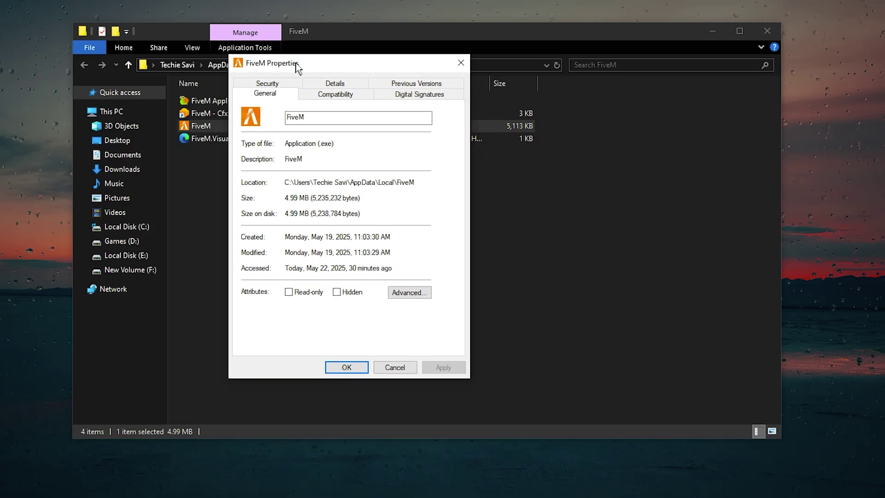
click(323, 92)
click(252, 266)
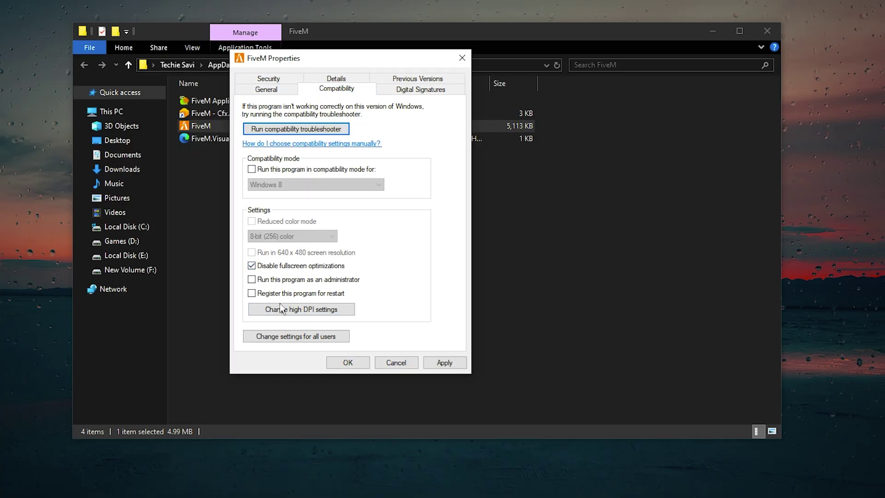
Override FiveM's high DPI scaling behavior with scaling performed by Application, apply the properties and close the folder
click(302, 309)
drag(381, 121, 553, 104)
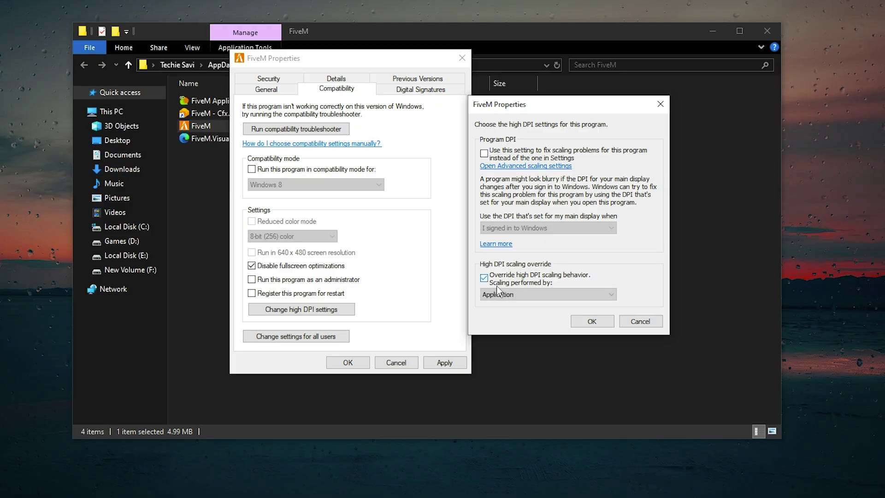
click(497, 294)
click(498, 294)
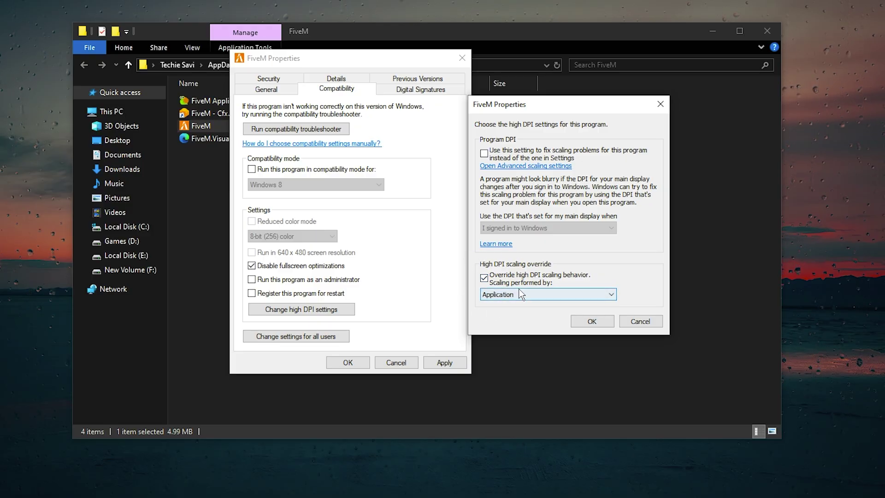
click(593, 322)
click(446, 362)
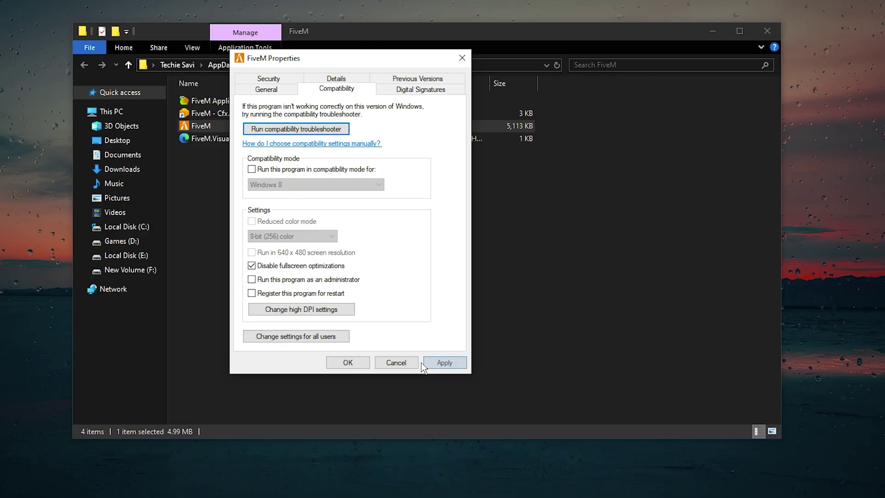
click(347, 362)
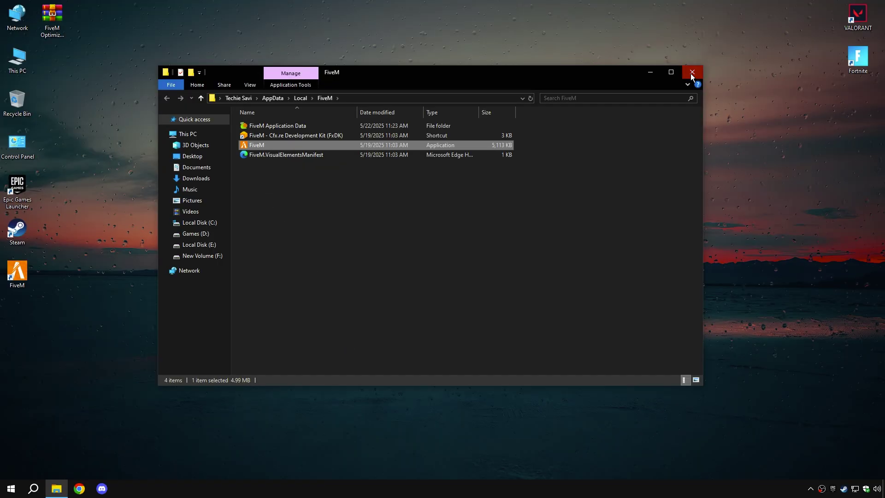
click(767, 31)
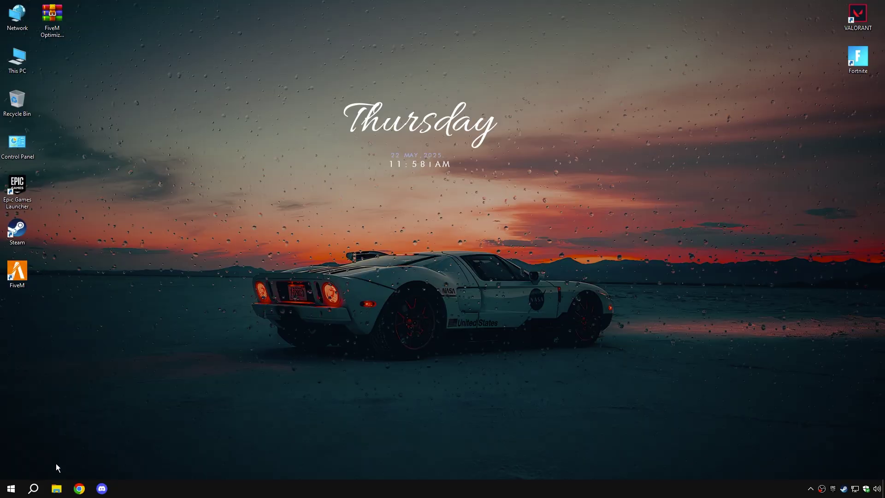
Search Windows for "Graphics settings" and open that system settings page
click(32, 488)
text(Grap)
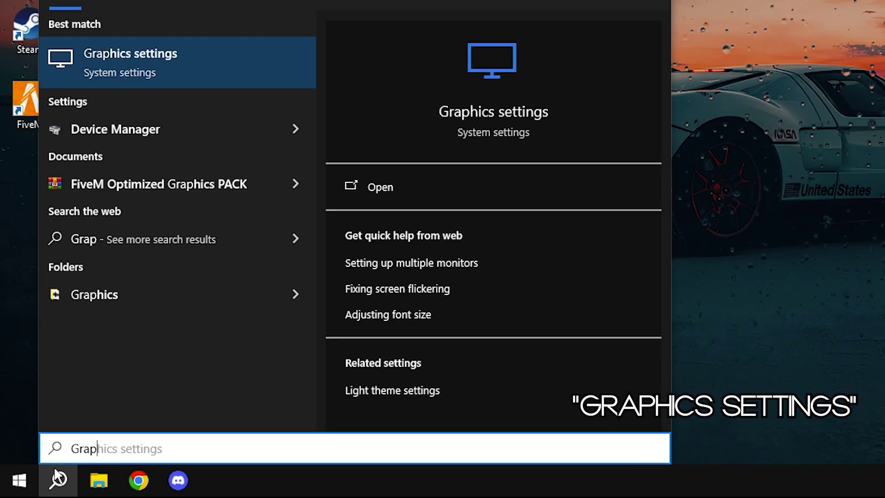
text(hics setting)
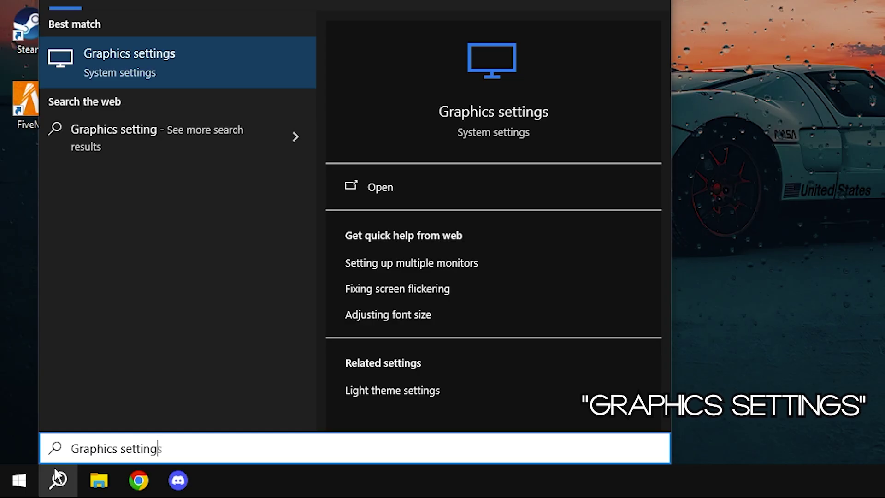
text(s)
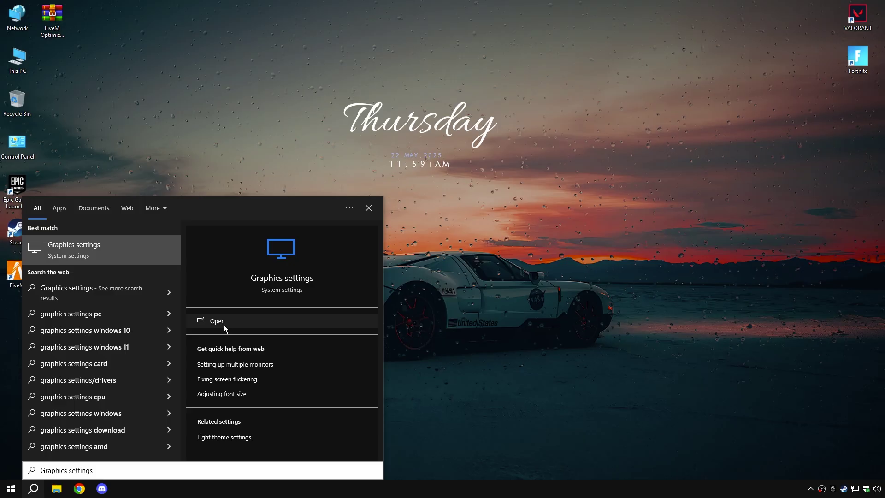
click(369, 187)
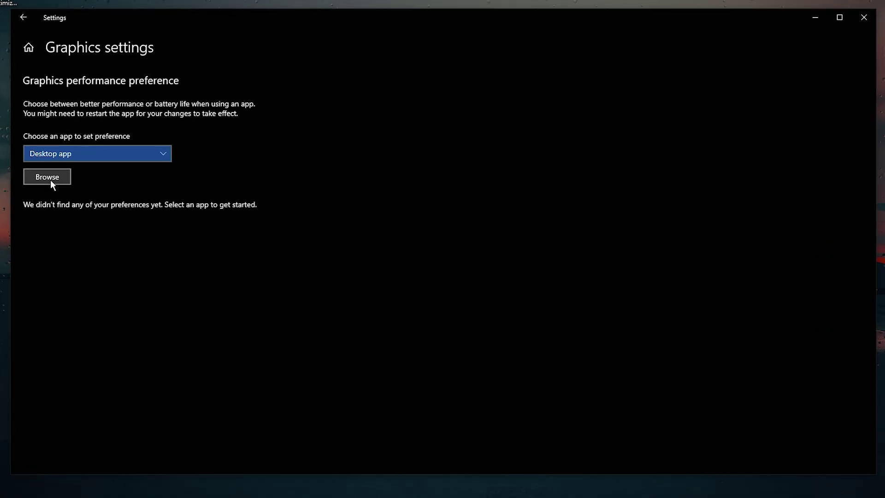
Add the FiveM application from its install folder as a desktop app and set its graphics preference to High performance
click(51, 181)
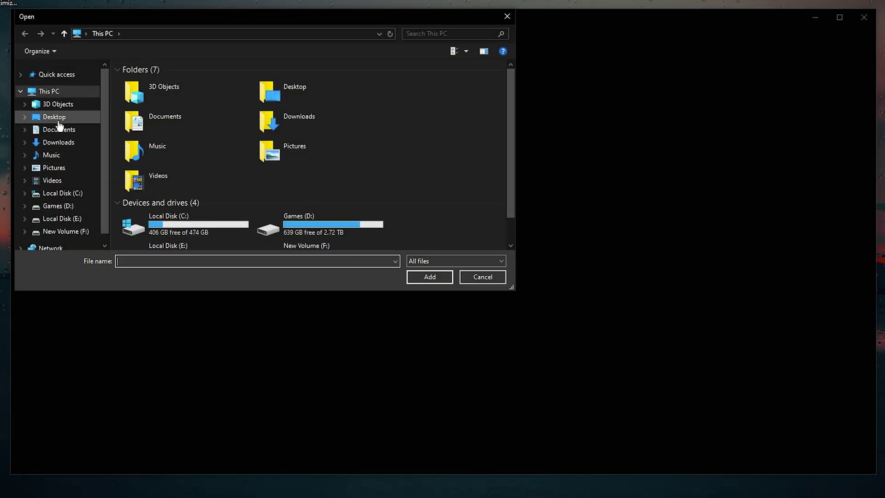
click(56, 118)
click(175, 85)
right_click(148, 80)
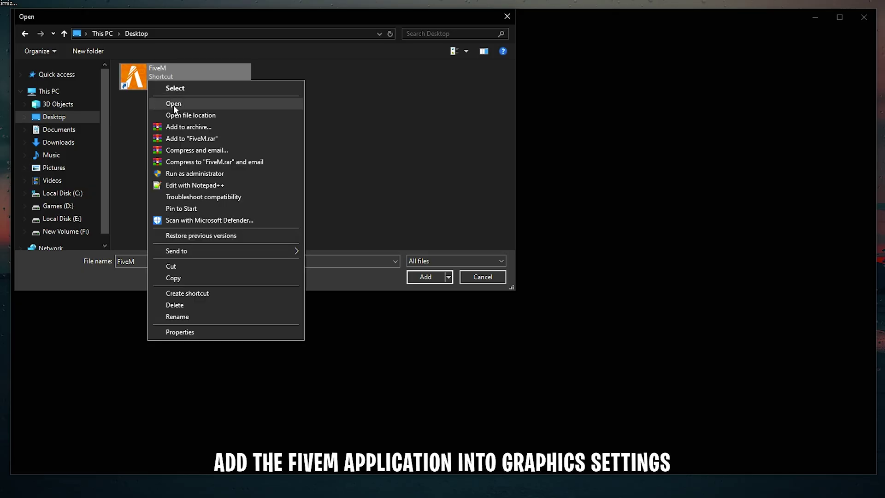
click(184, 115)
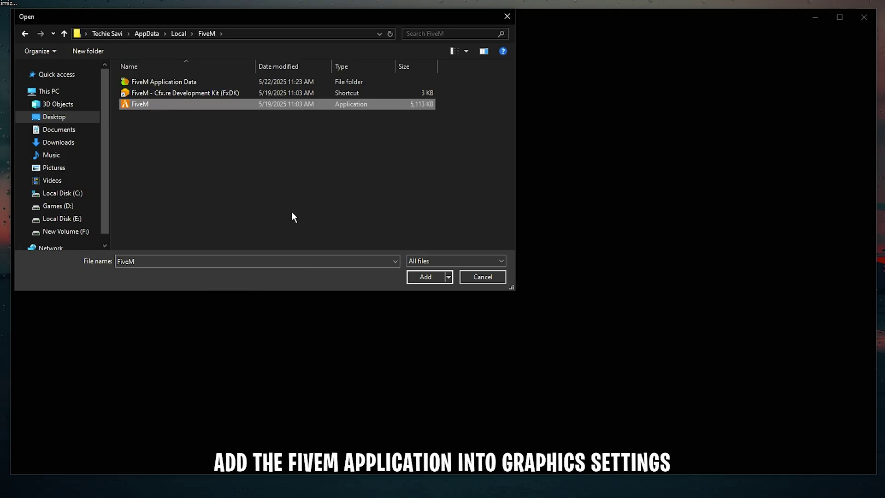
click(425, 276)
click(187, 253)
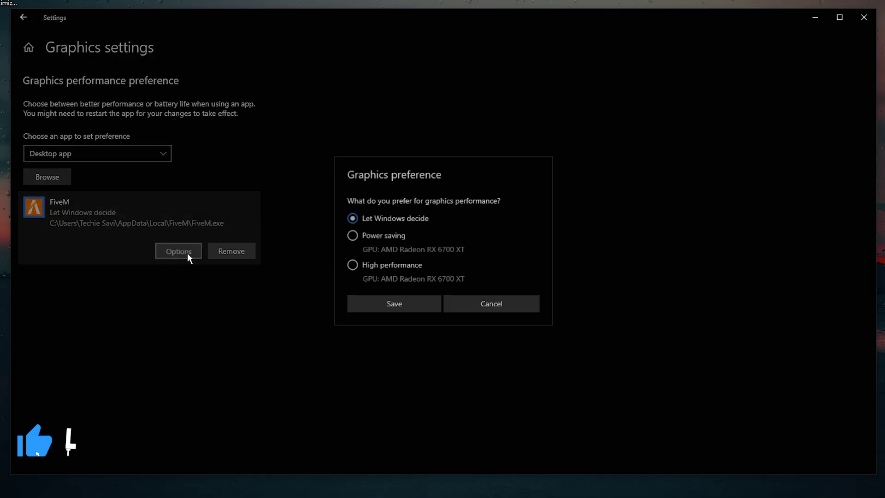
click(399, 297)
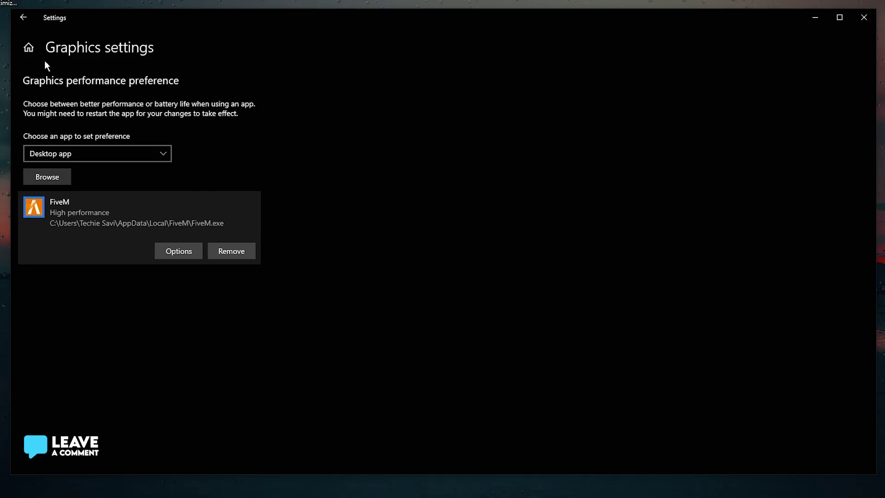
In the Gaming settings, disable the Game Bar including its controller option, and turn on Game Mode
click(30, 50)
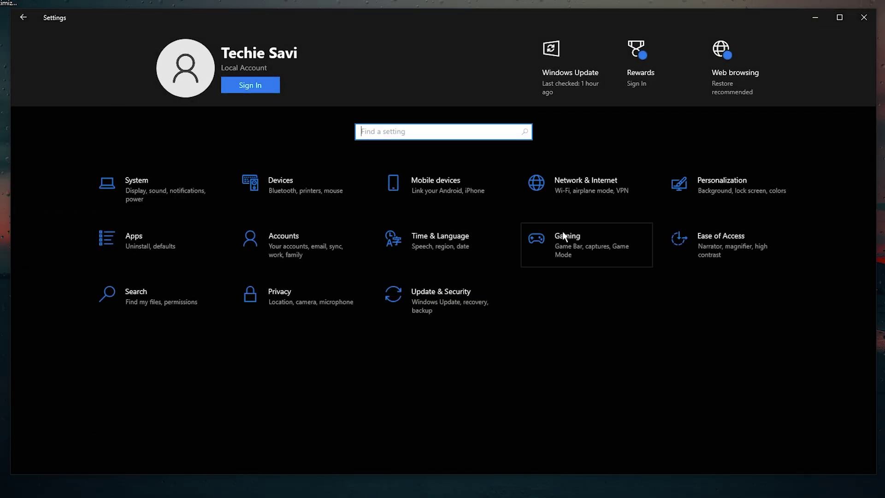
click(588, 240)
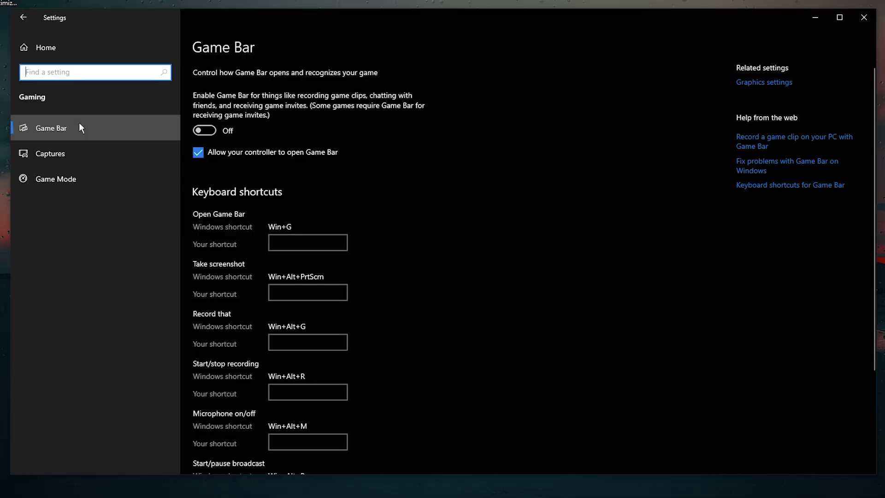
click(199, 134)
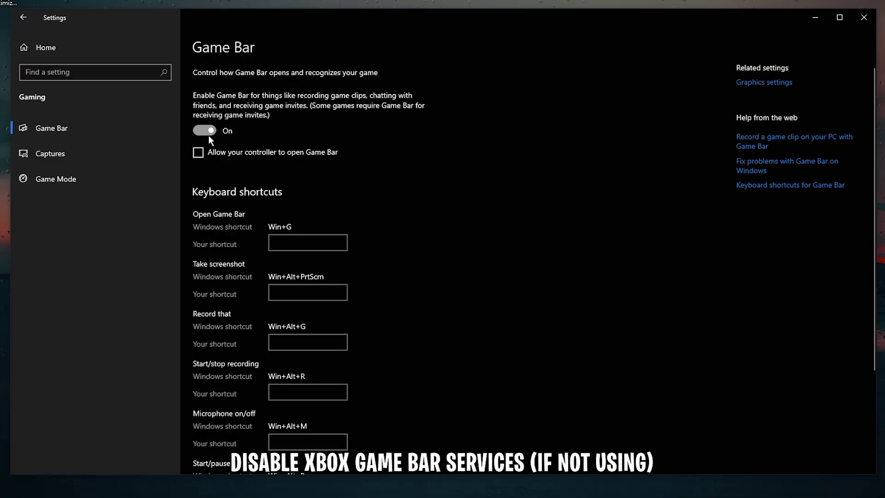
click(70, 179)
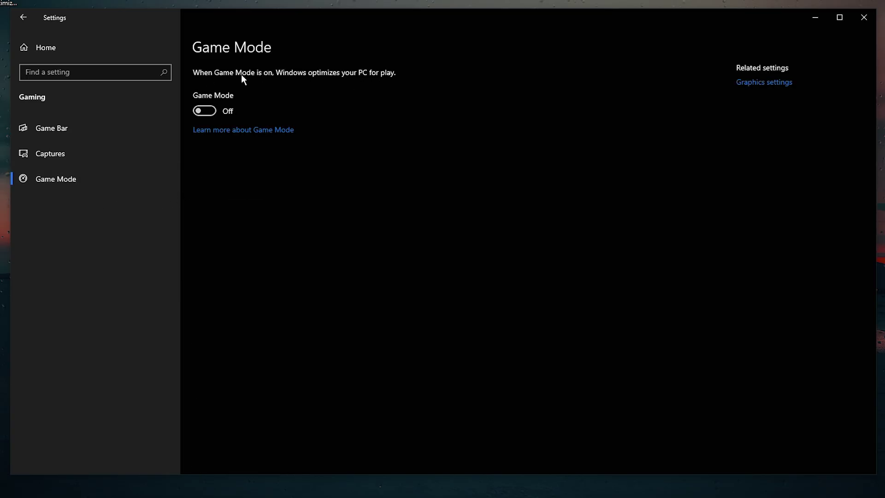
click(205, 113)
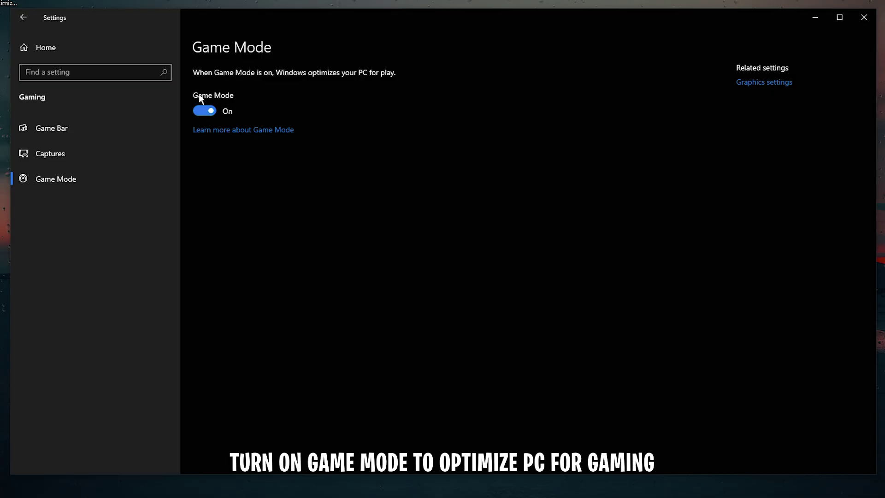
Turn off letting apps run in the background in the Privacy settings
click(69, 47)
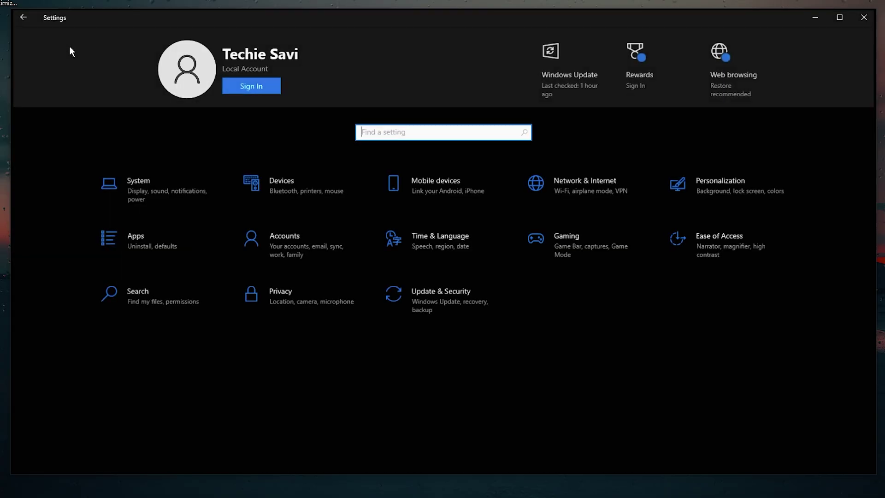
click(275, 299)
scroll(139, 256, down, 10)
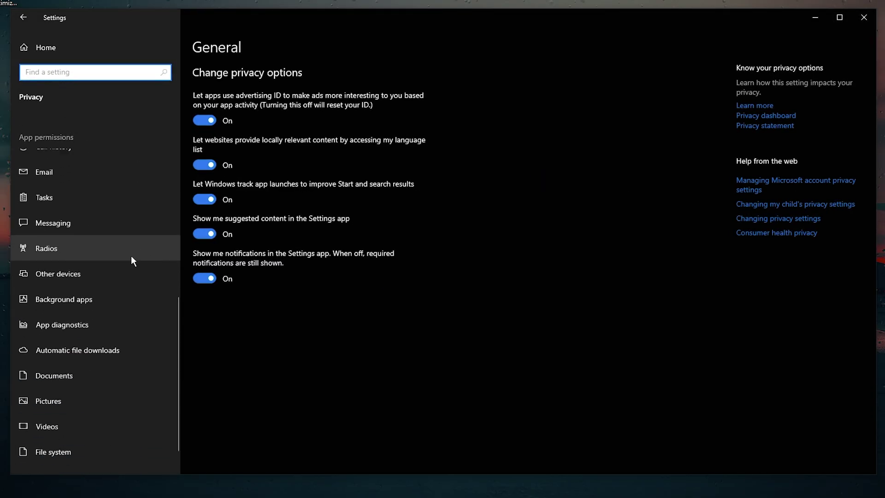
click(61, 267)
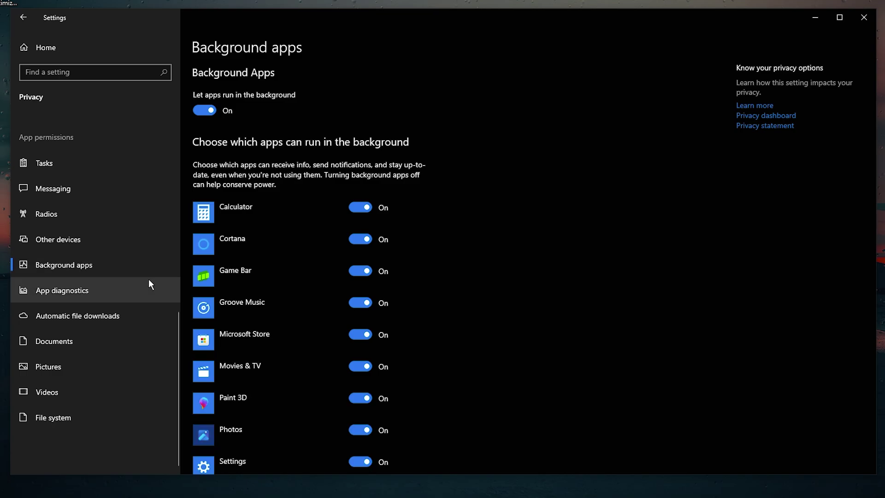
scroll(340, 324, down, 4)
scroll(329, 408, up, 2)
scroll(314, 326, up, 3)
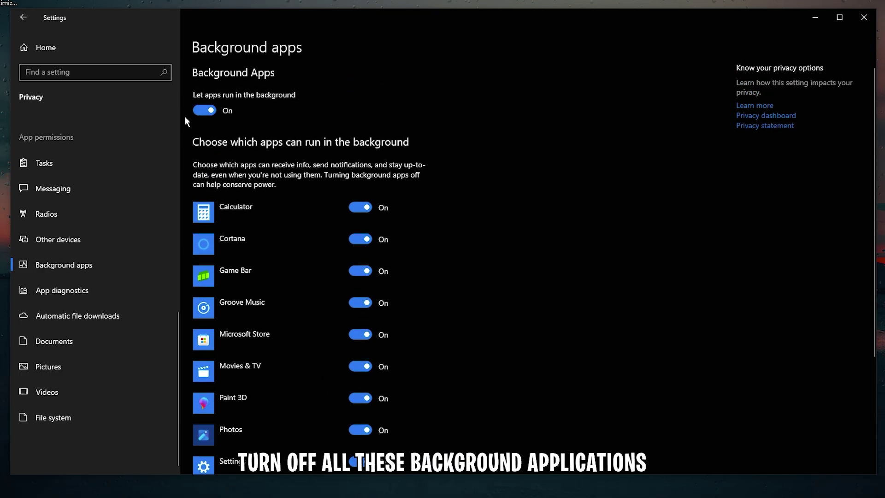
click(215, 112)
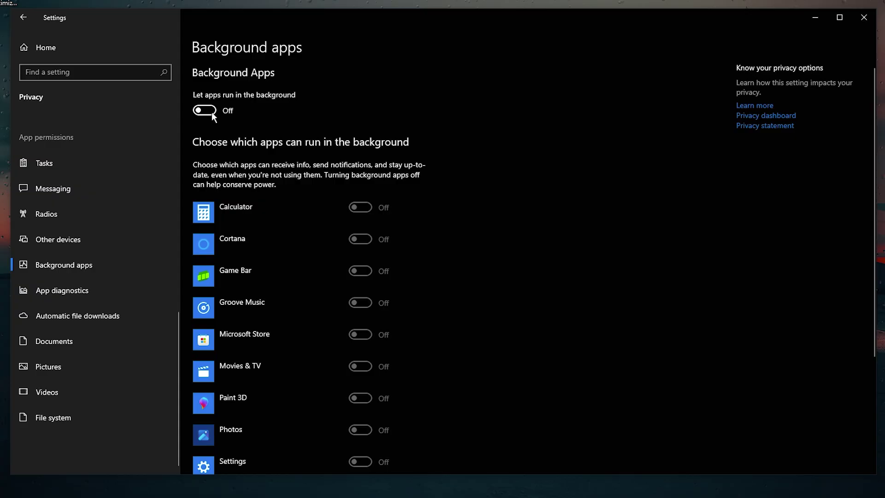
Turn off allowing downloads from other PCs in the Delivery Optimization settings and close the Settings window
click(66, 47)
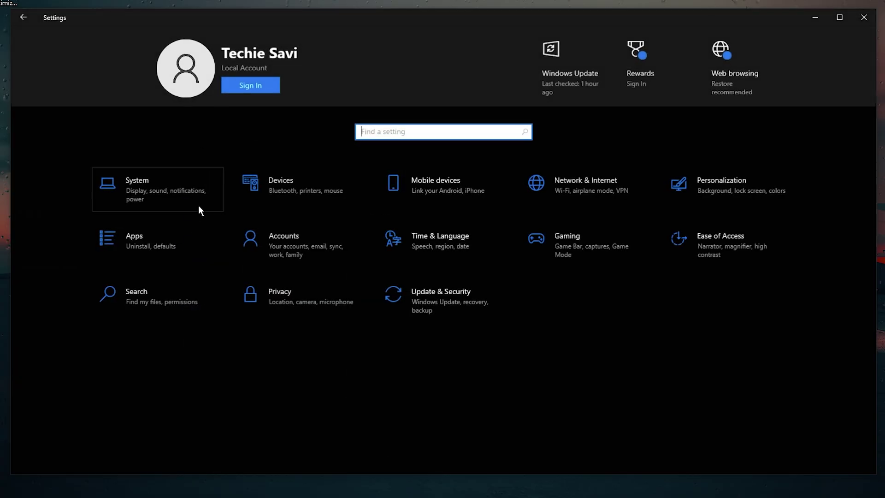
click(436, 294)
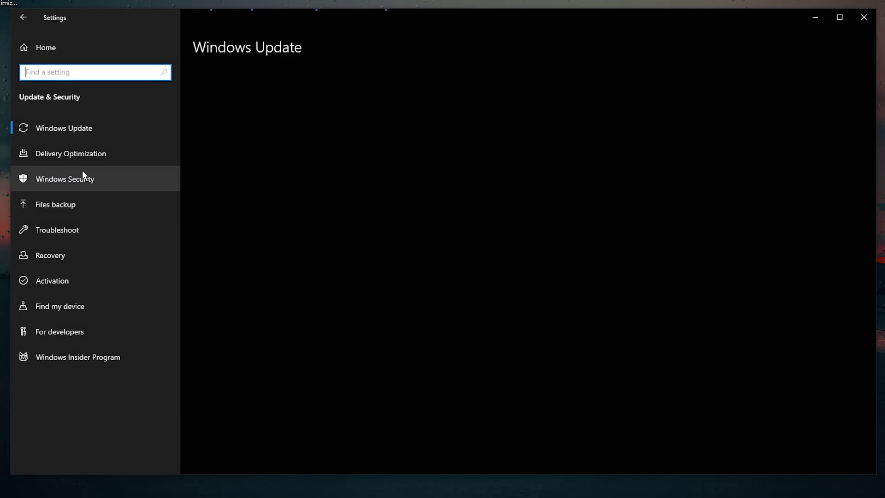
click(73, 155)
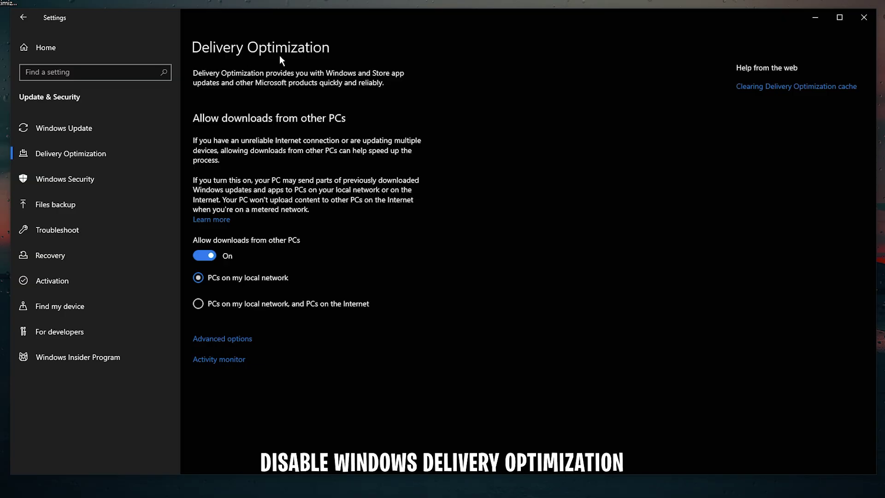
click(206, 256)
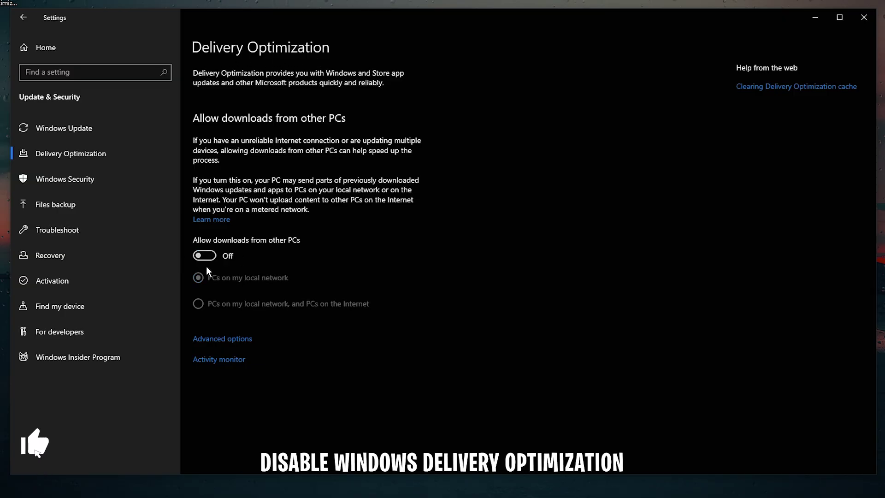
click(76, 50)
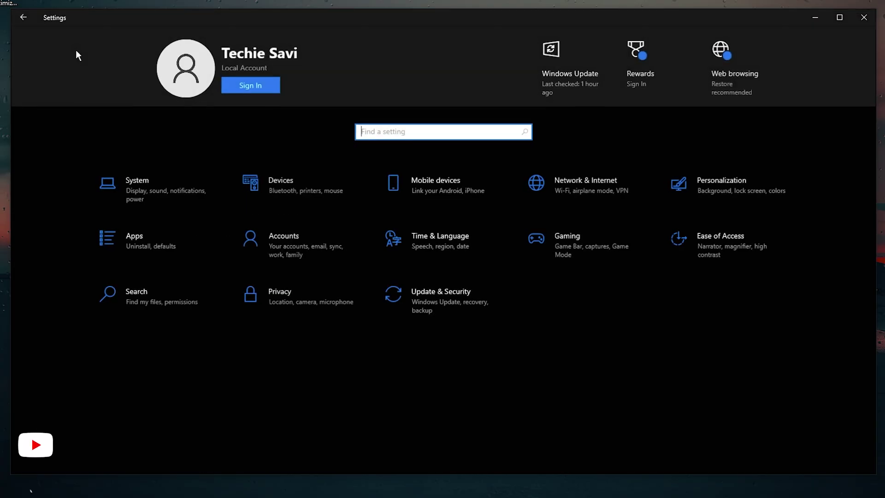
click(864, 24)
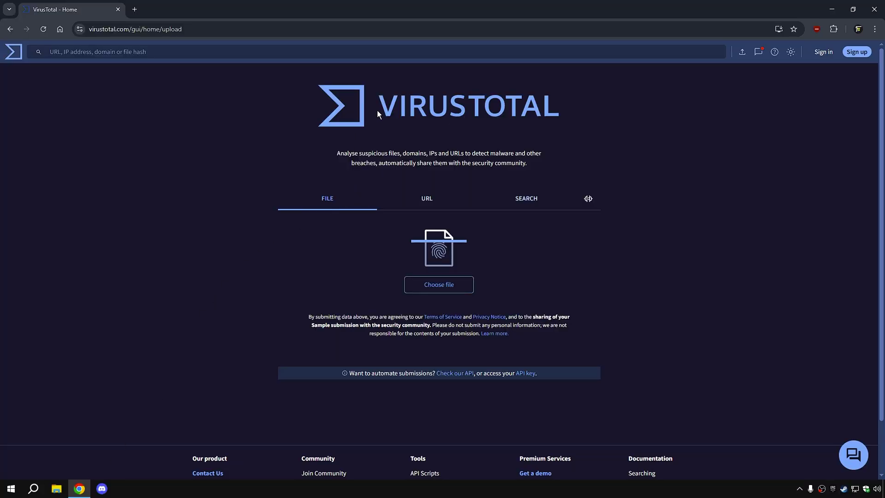
Upload the FiveM Optimized Graphics PACK archive from the desktop to VirusTotal in the browser for scanning
click(443, 286)
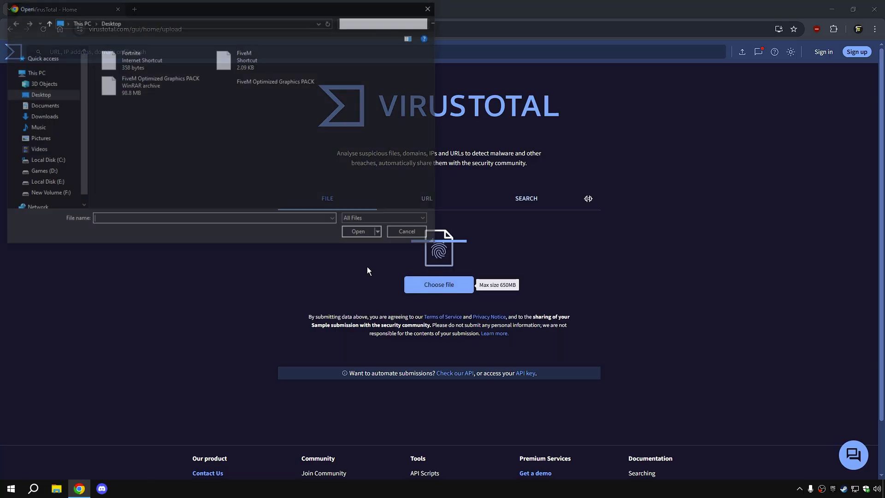
click(150, 86)
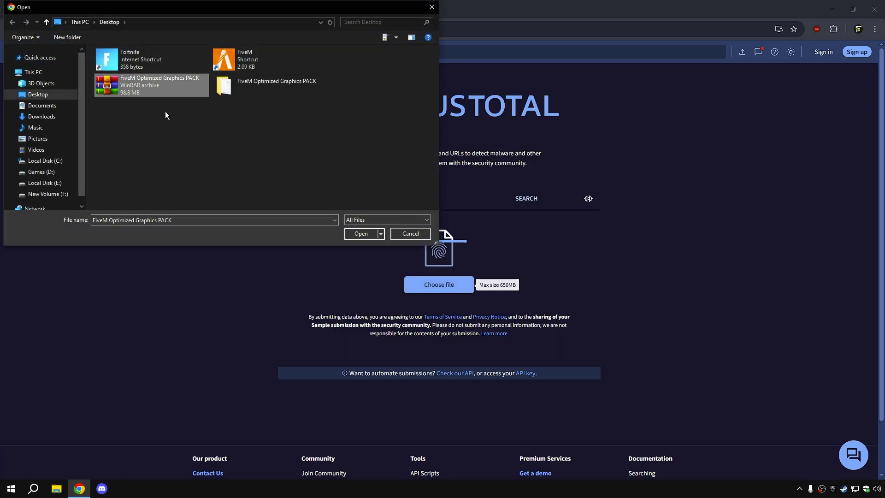
click(359, 233)
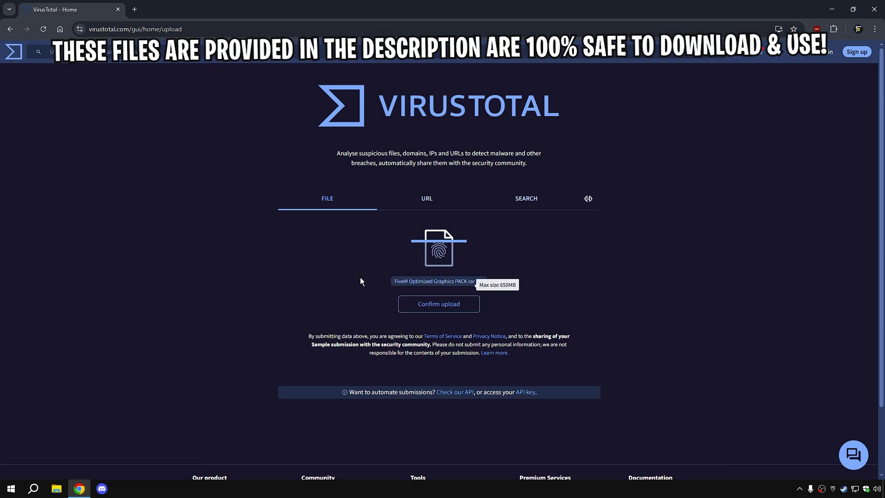
click(437, 304)
Review the security vendors' analysis and overall verdict for the uploaded archive, and close the browser
scroll(72, 311, down, 4)
scroll(236, 308, down, 15)
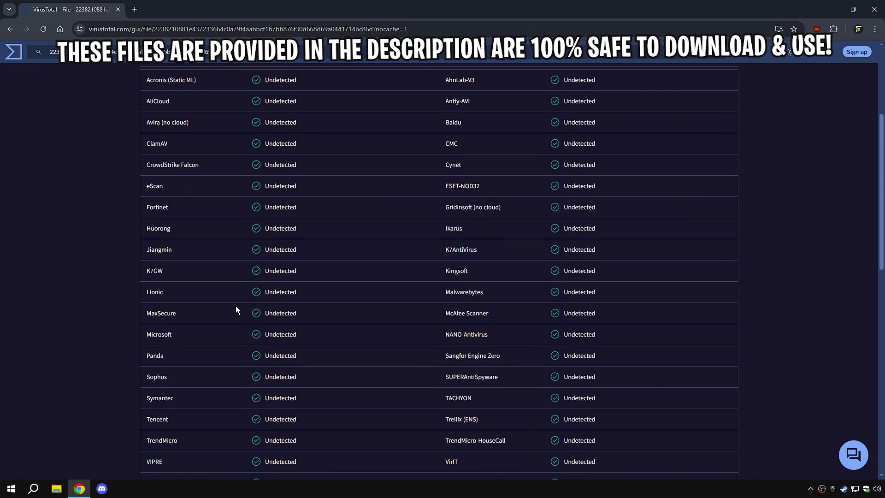
scroll(280, 308, up, 20)
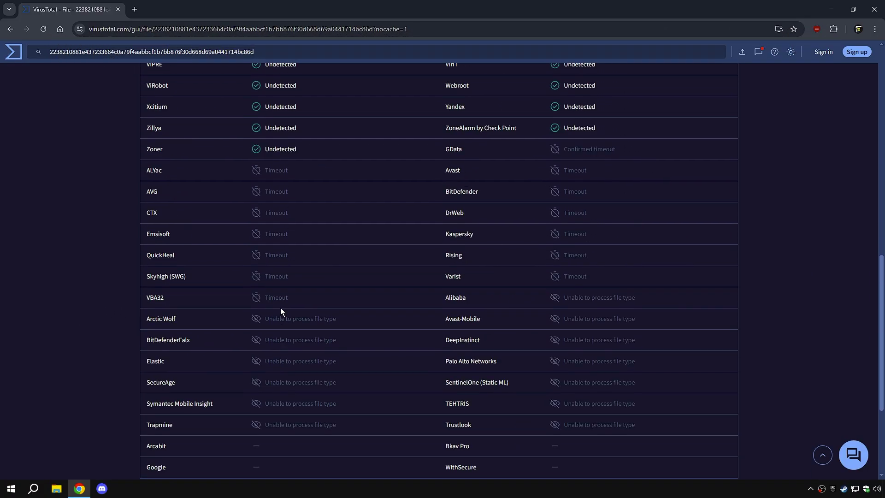
drag(242, 134, 348, 126)
drag(394, 95, 256, 96)
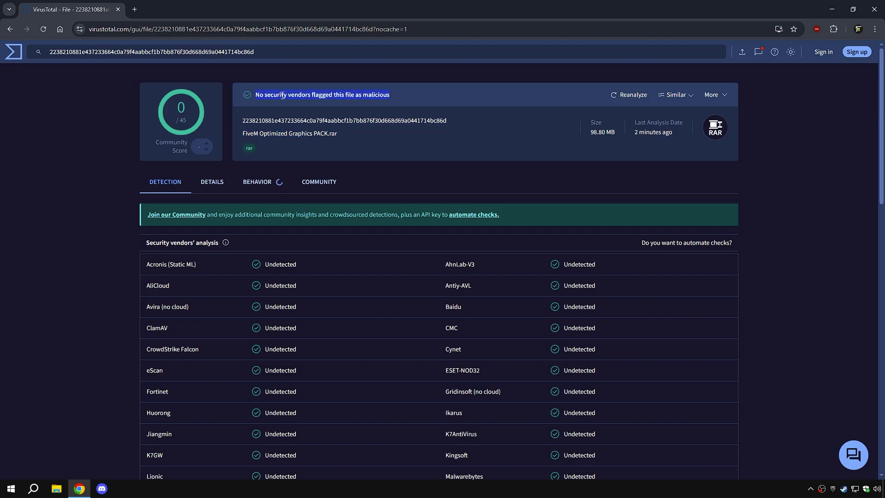
click(283, 100)
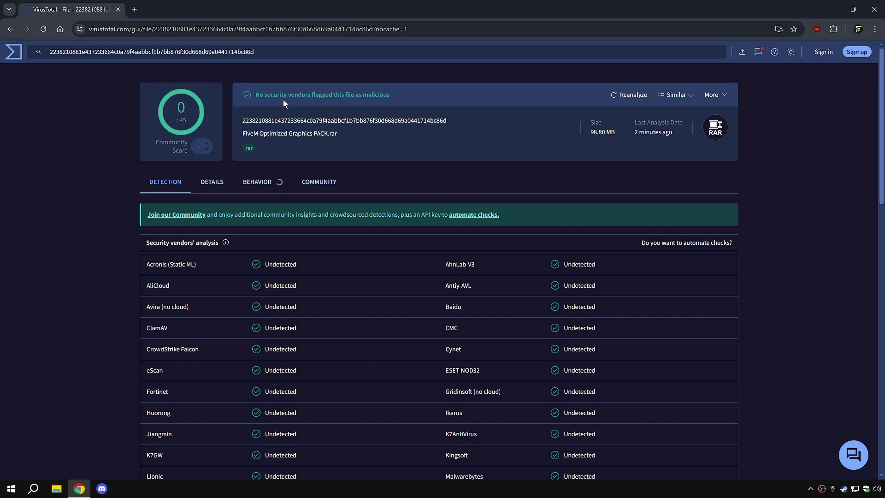
click(868, 10)
Extract the FiveM Optimized Graphics PACK folder from its archive to the desktop with WinRAR
drag(52, 29, 264, 199)
drag(213, 158, 269, 193)
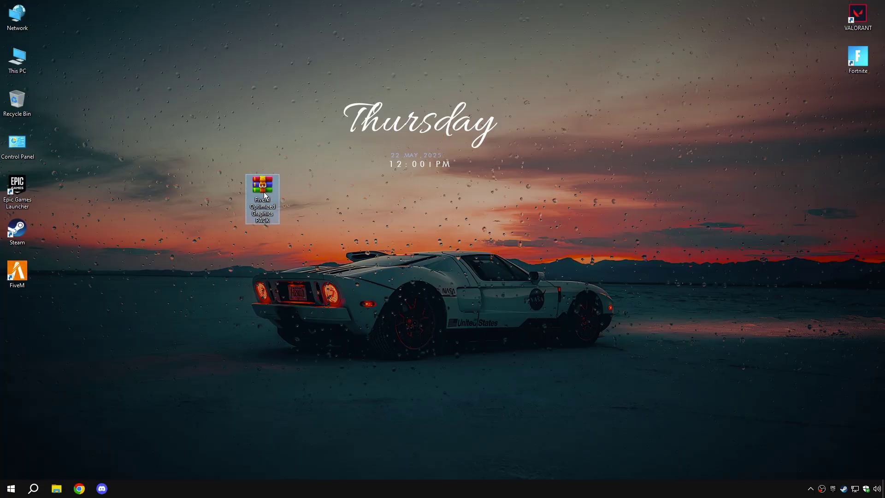
double_click(265, 185)
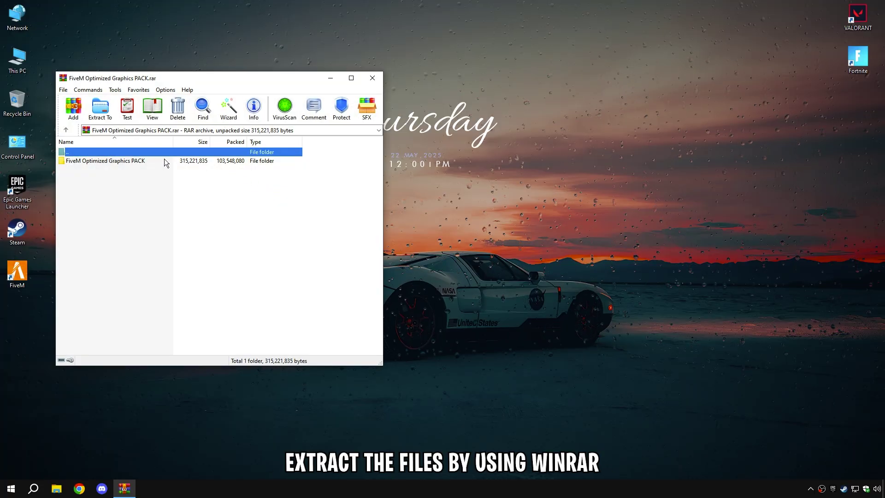
drag(123, 160, 288, 239)
click(374, 81)
click(305, 222)
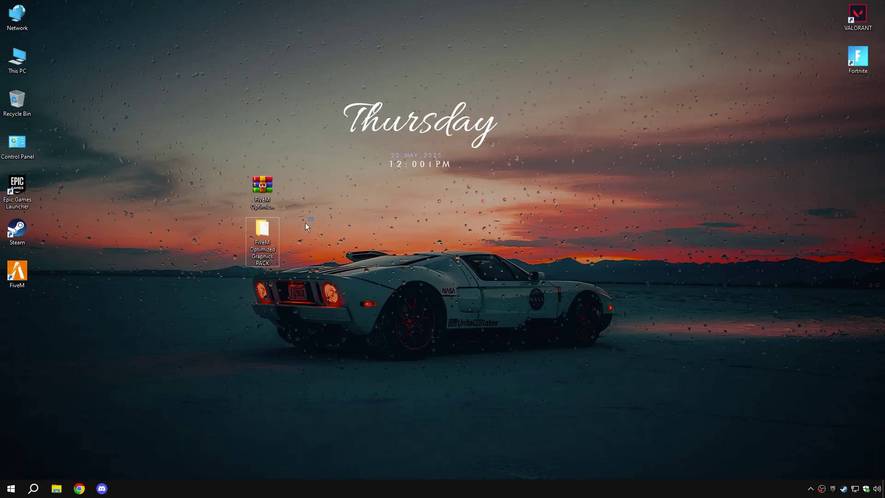
Add the Install FiveM Above Normal Priority file from the pack's 1 - FiveM Priority folder to the registry
double_click(264, 233)
drag(265, 224, 300, 159)
double_click(276, 125)
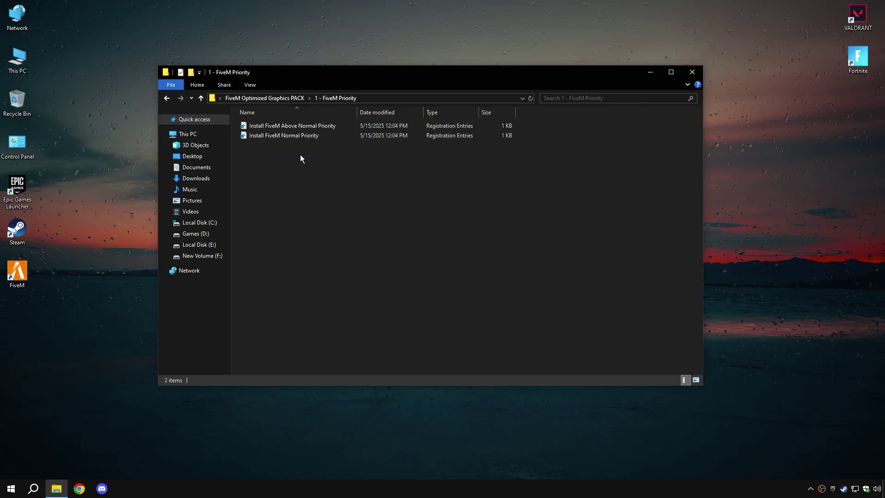
double_click(291, 125)
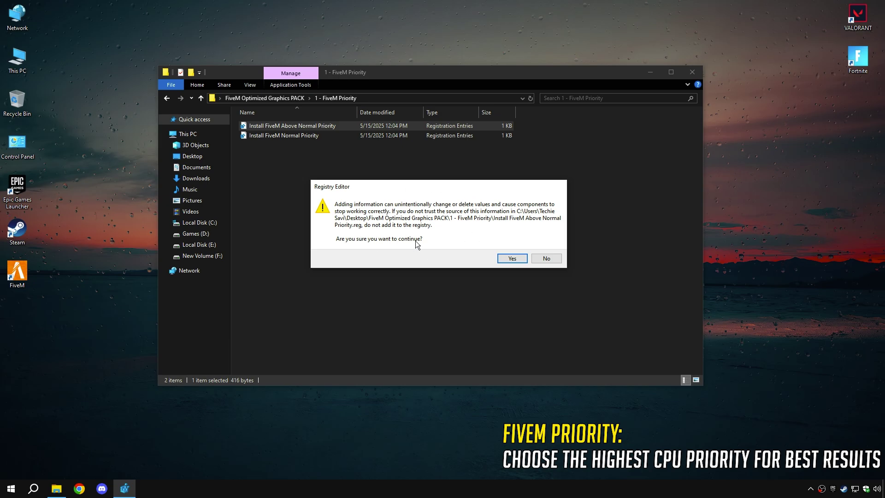
click(511, 259)
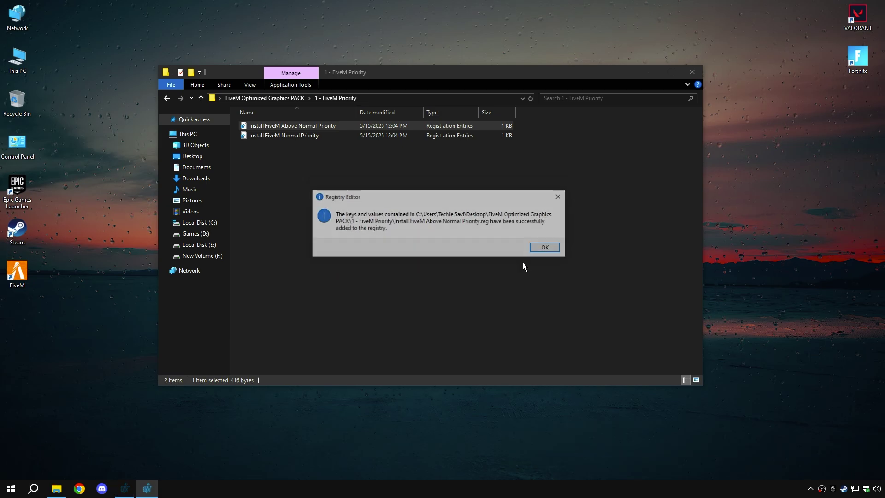
click(550, 248)
Add the CPU Optimization file from the pack's 2 - CPU Optimization folder to the registry
click(289, 99)
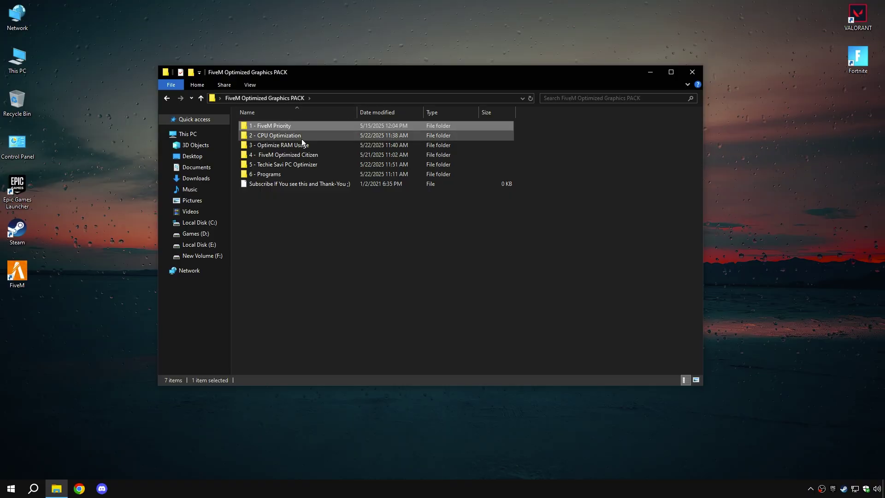
double_click(282, 136)
click(295, 126)
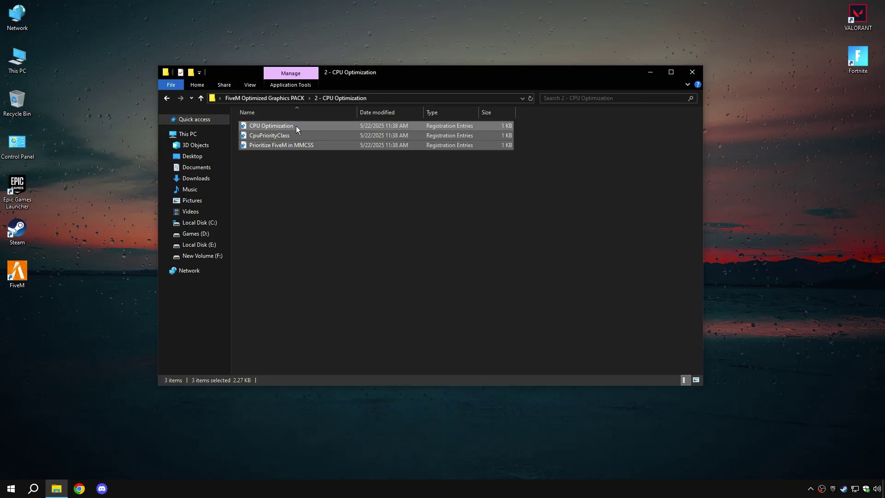
double_click(263, 125)
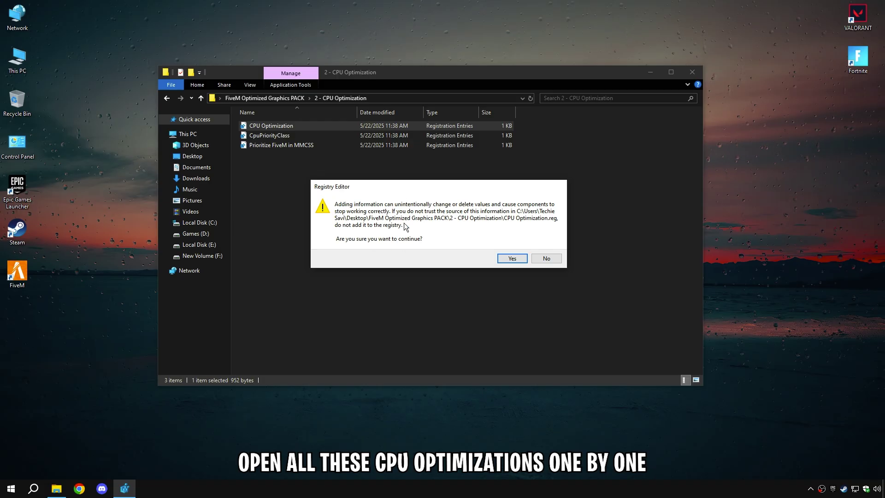
click(512, 259)
click(543, 245)
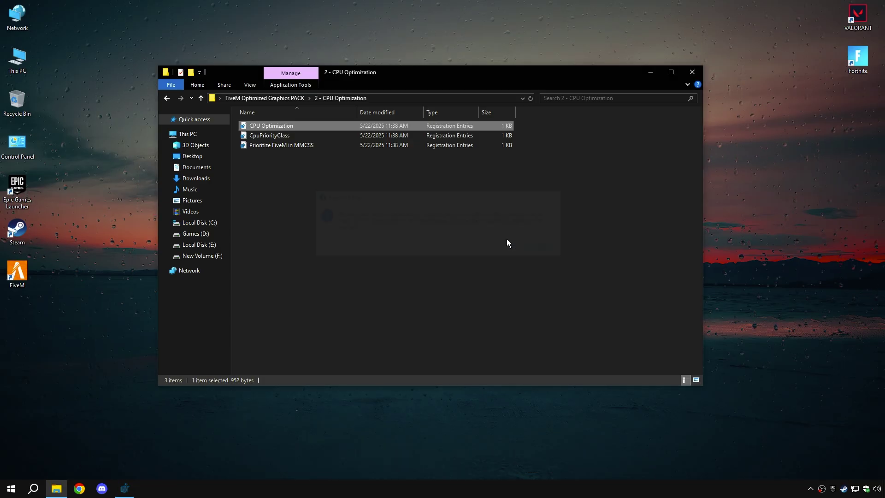
Add the CpuPriorityClass and Prioritize FiveM in MMCSS files to the registry
click(259, 137)
double_click(259, 137)
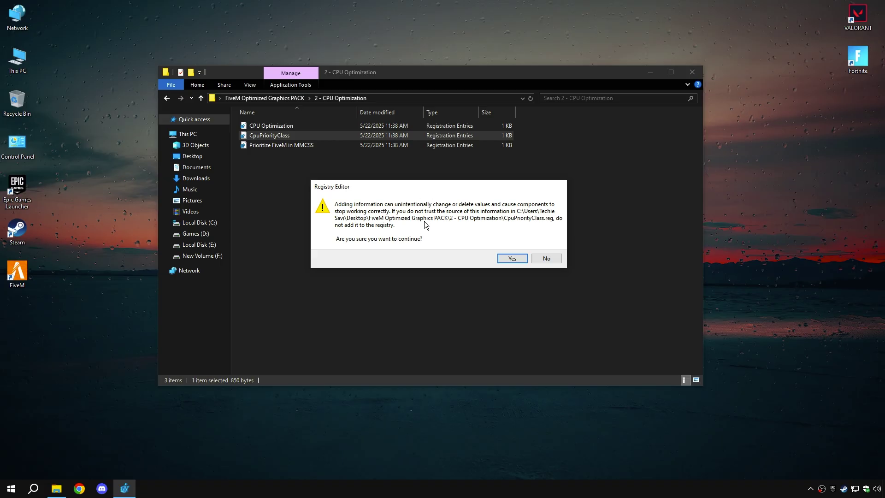
click(513, 259)
click(544, 246)
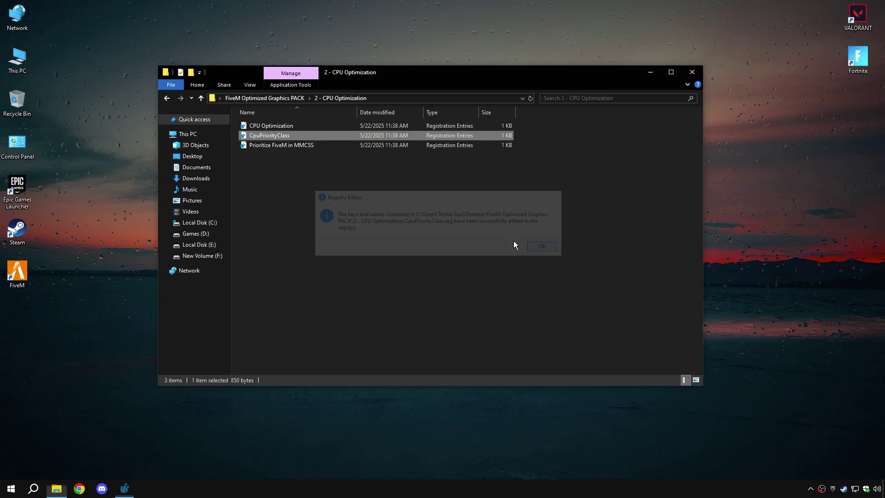
click(284, 147)
double_click(284, 148)
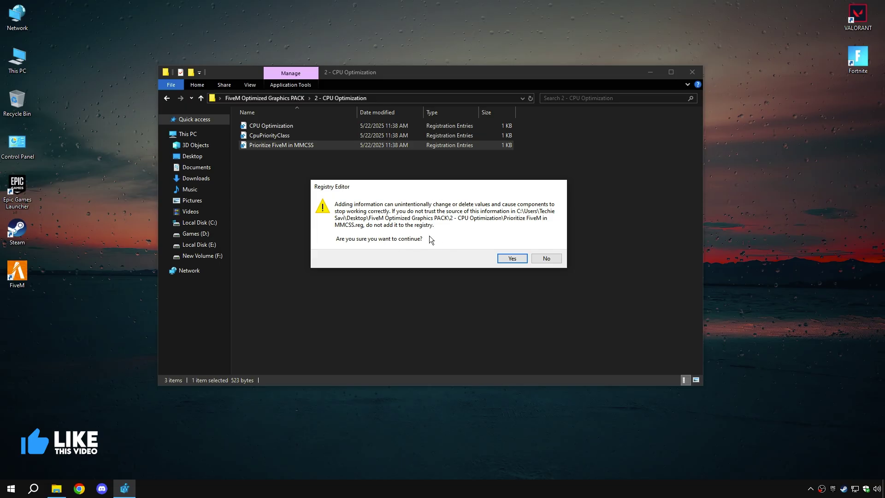
click(512, 258)
click(544, 247)
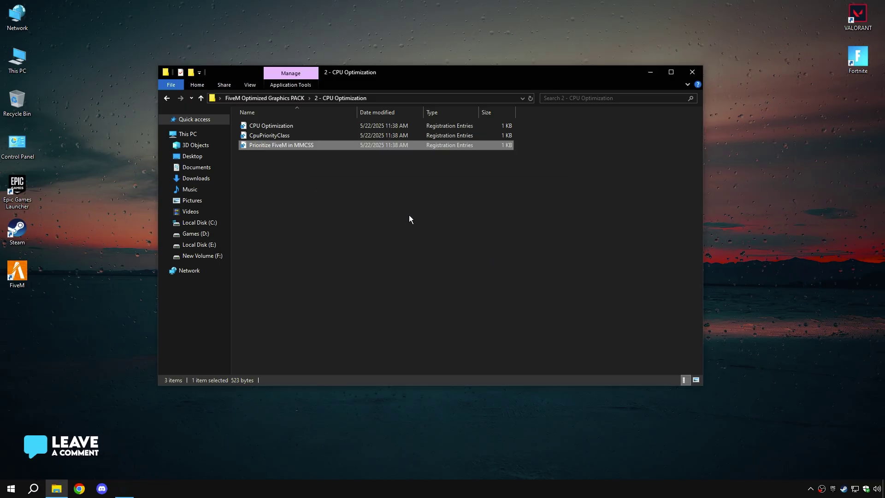
Open the pack's 3 - Optimize RAM Usage folder, which holds the registry files for each RAM size
click(275, 97)
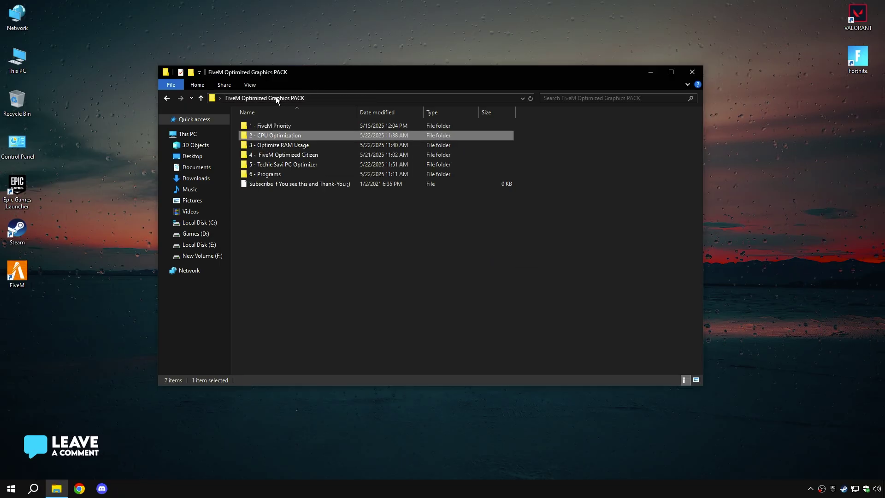
double_click(286, 145)
drag(279, 258, 283, 120)
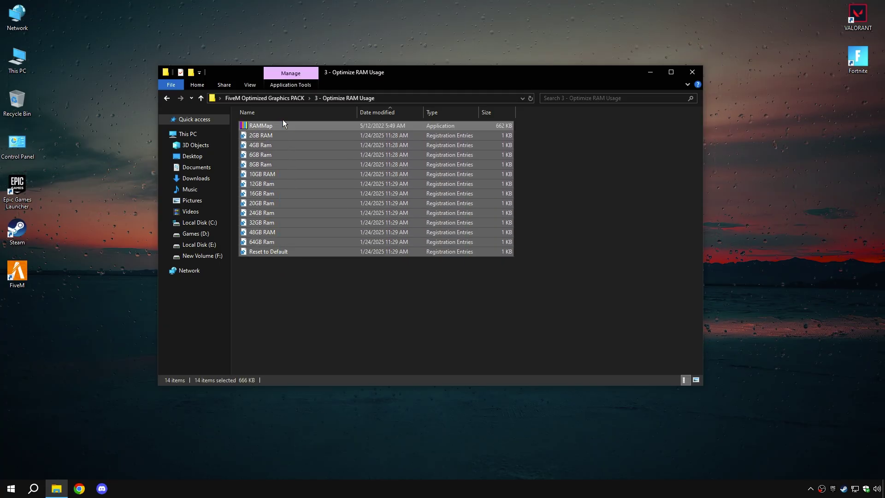
click(280, 267)
Check the total installed memory in Task Manager's performance view and close Task Manager
right_click(11, 488)
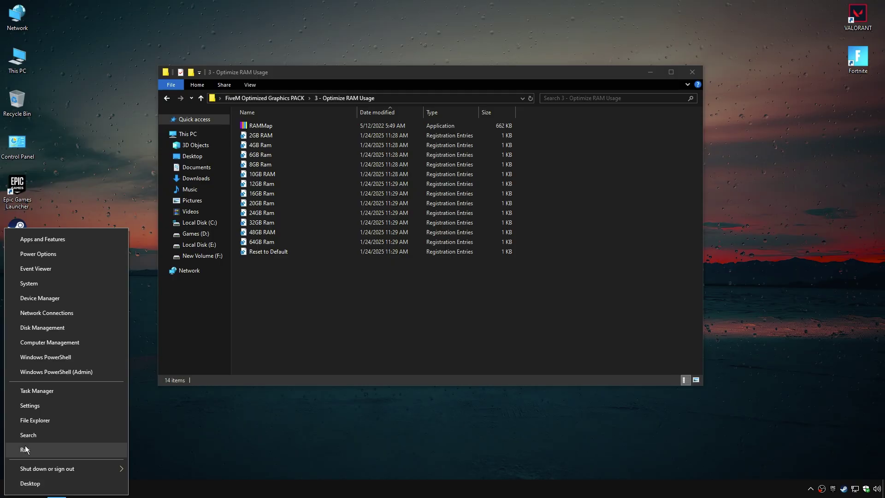
click(37, 391)
click(369, 121)
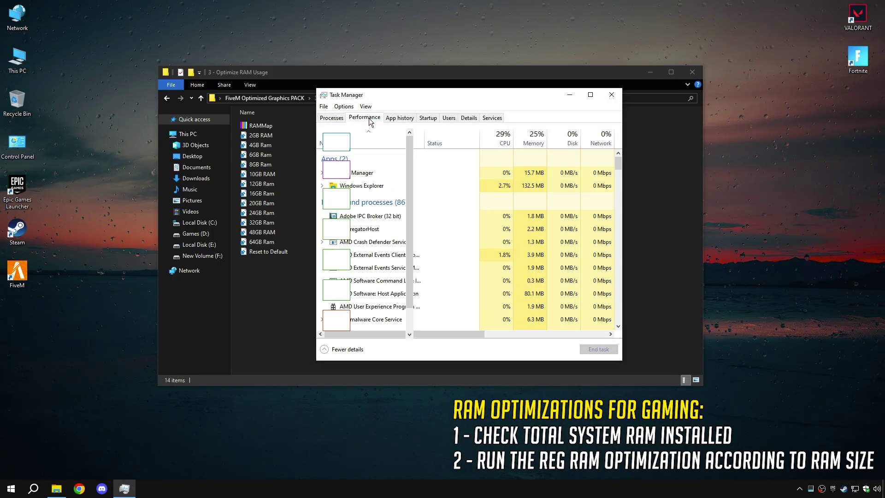
drag(379, 98, 584, 79)
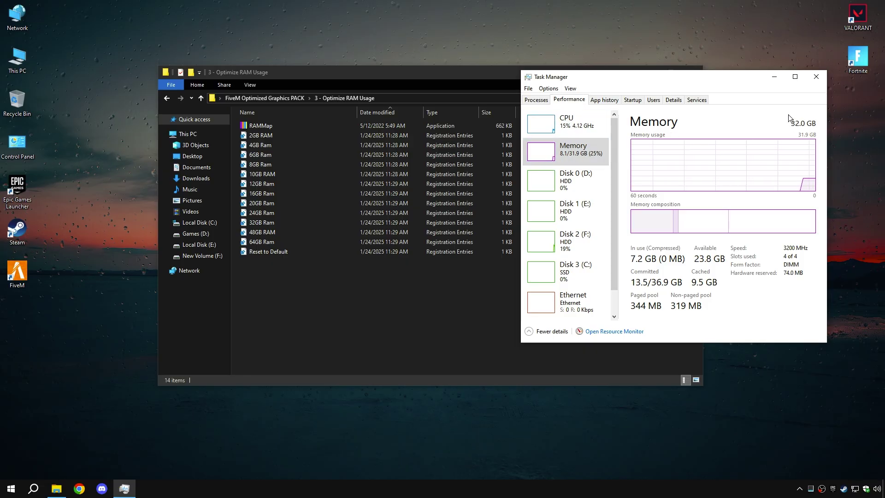
click(817, 78)
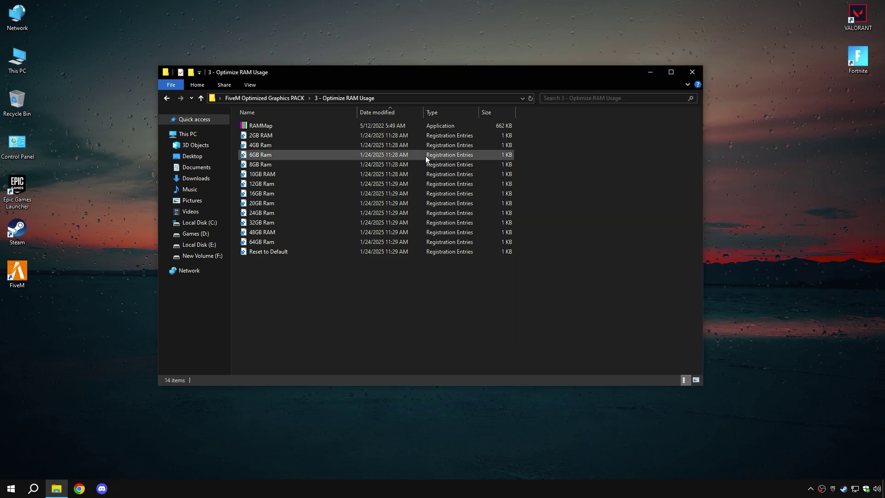
Add the 32GB Ram optimization file to the registry
right_click(258, 223)
click(282, 227)
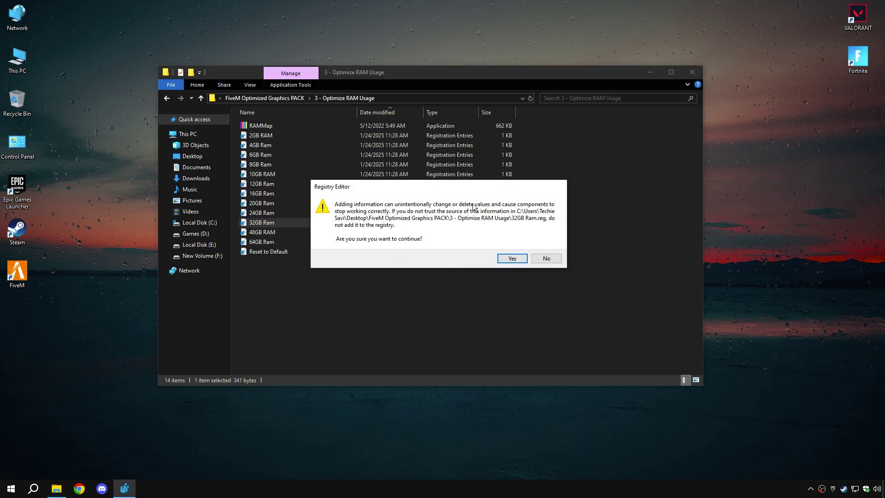
click(512, 259)
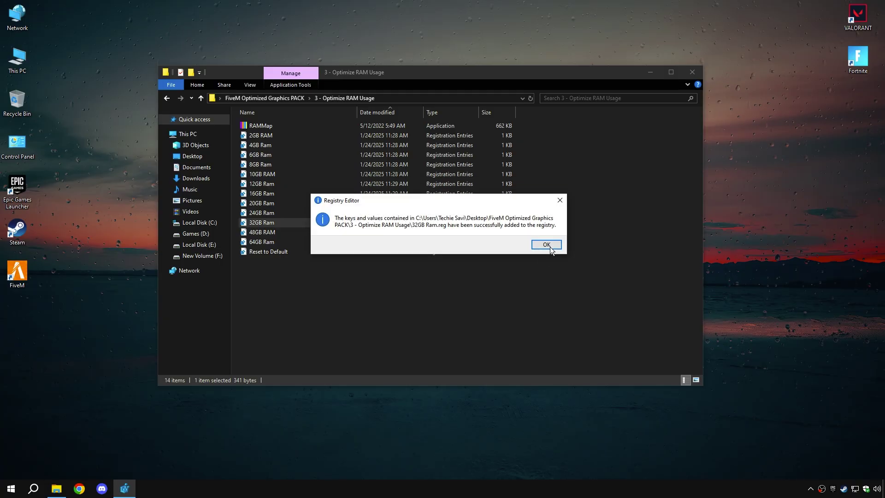
Run RAMMap from the 3 - Optimize RAM Usage folder, empty the standby list and close RAMMap
click(549, 246)
double_click(265, 129)
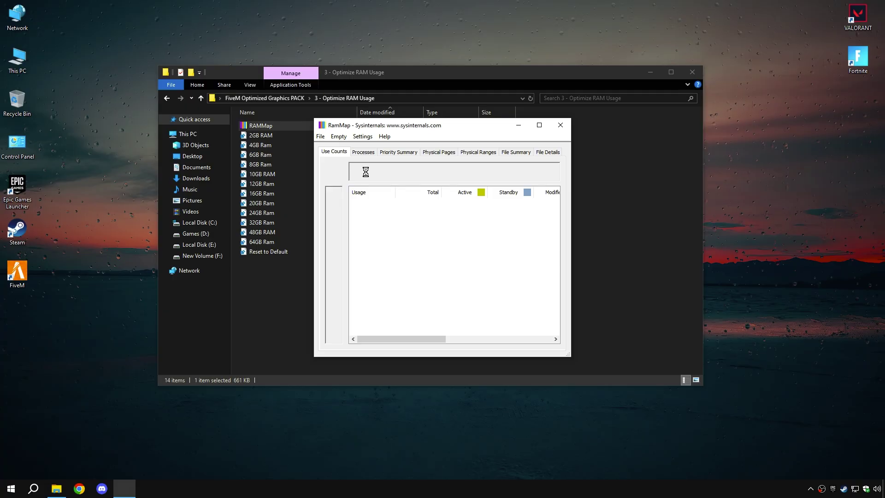
click(338, 136)
click(345, 178)
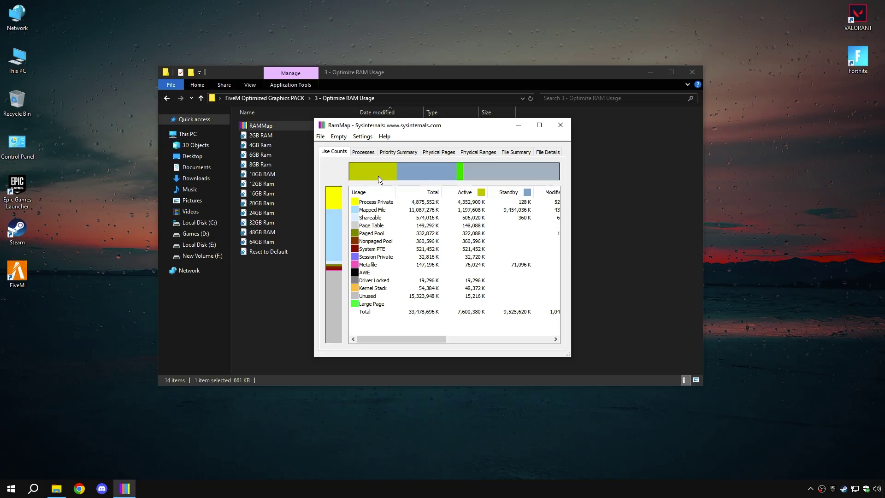
click(339, 136)
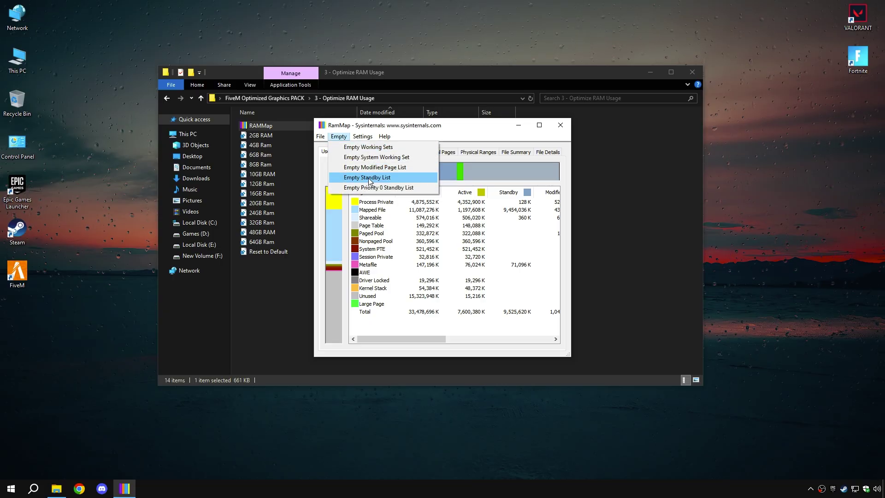
click(411, 178)
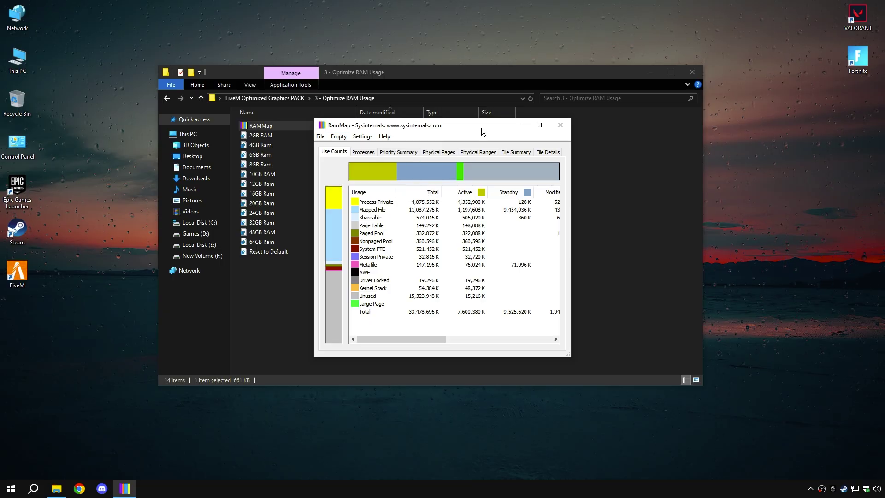
click(567, 129)
Copy the citizen folder from the pack's 4 - FiveM Optimized Citizen folder
click(275, 97)
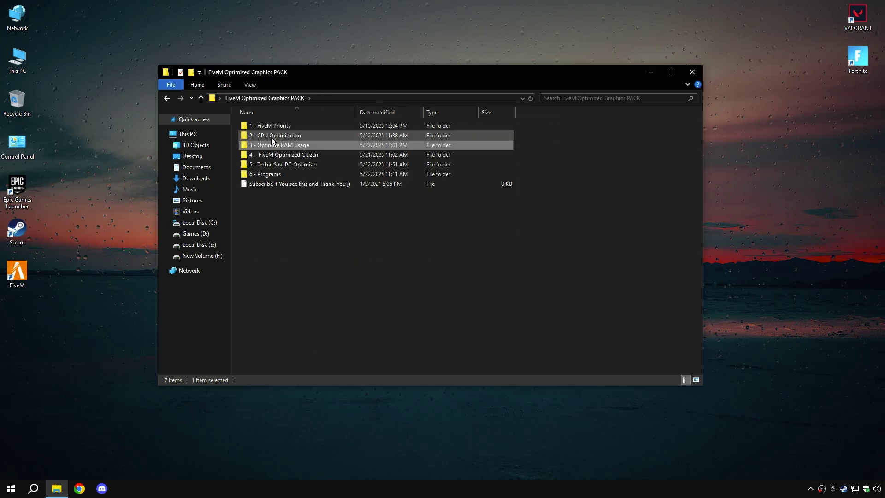
double_click(268, 154)
click(248, 127)
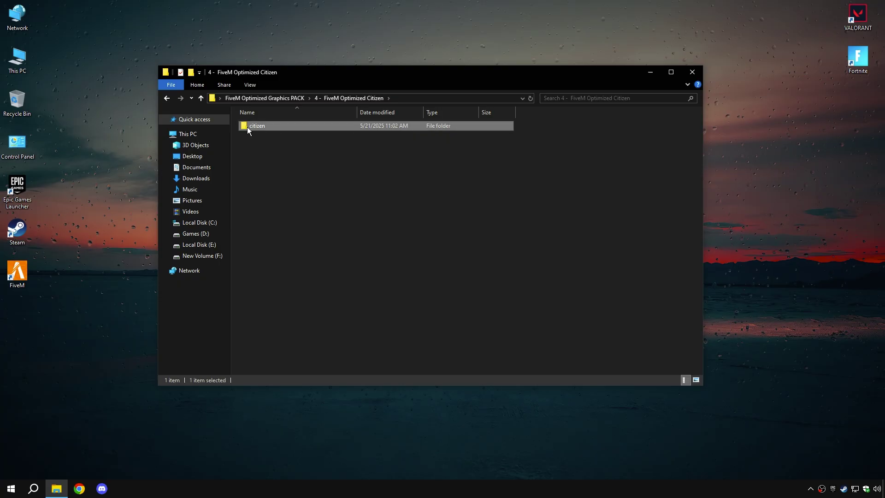
right_click(260, 126)
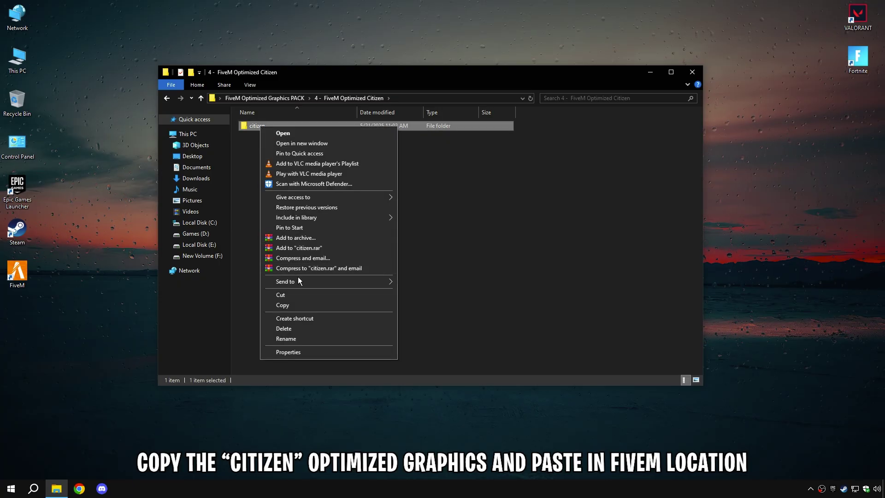
click(297, 306)
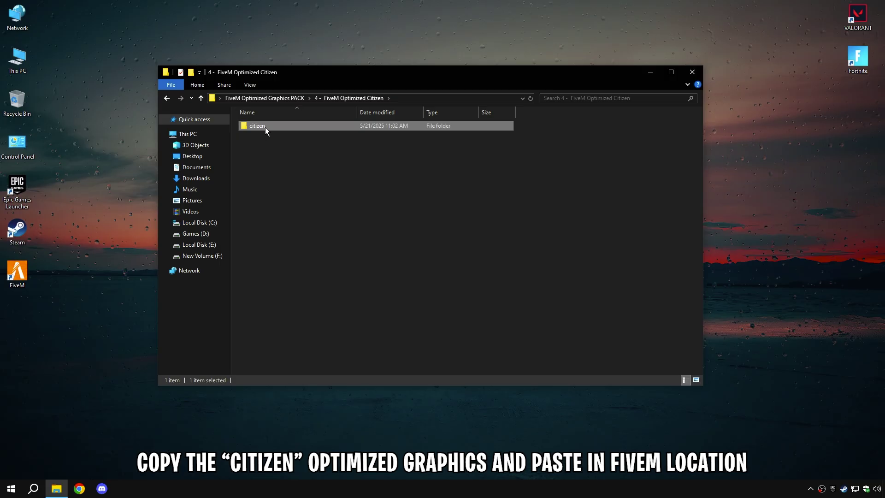
Open the FiveM desktop shortcut's file location and go into the FiveM Application Data folder
click(649, 73)
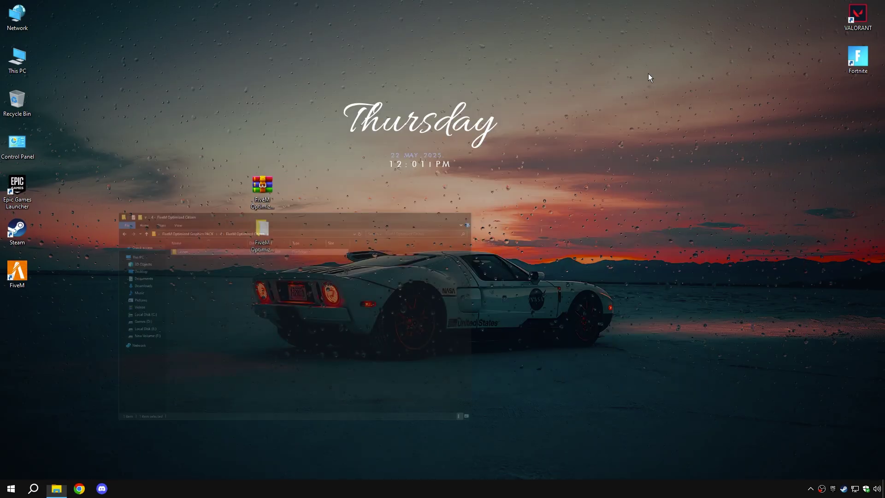
right_click(25, 266)
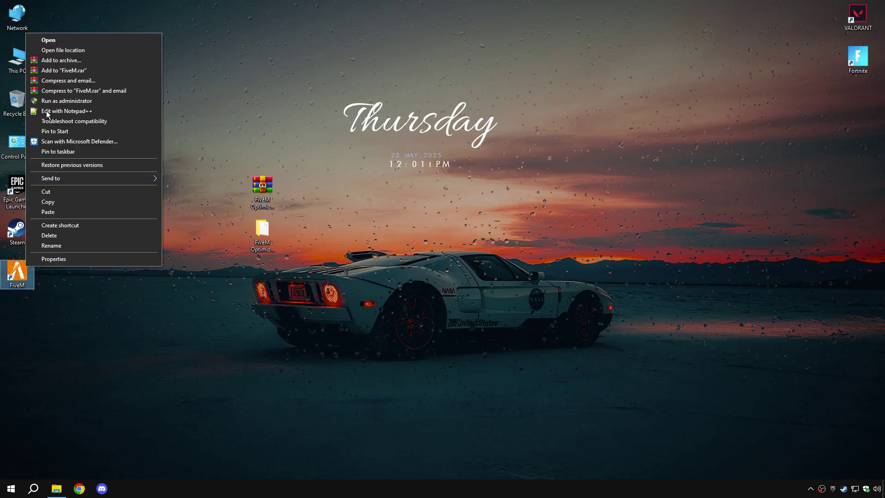
click(59, 50)
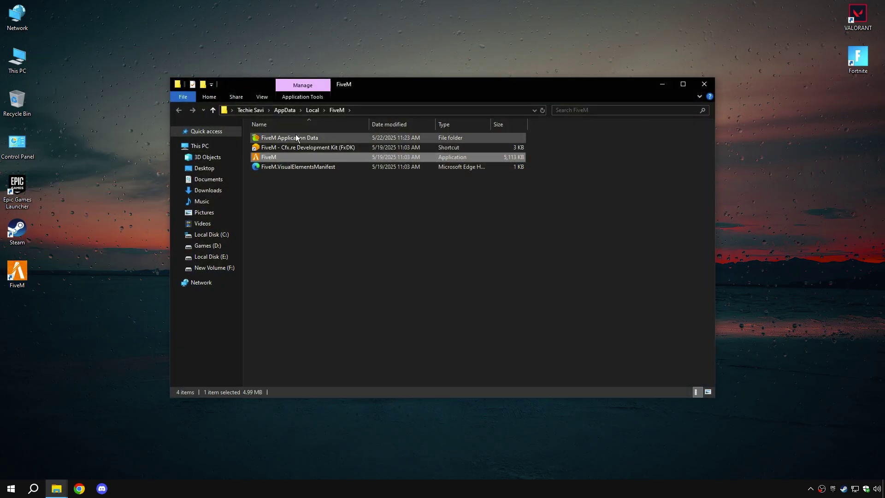
double_click(297, 137)
click(278, 148)
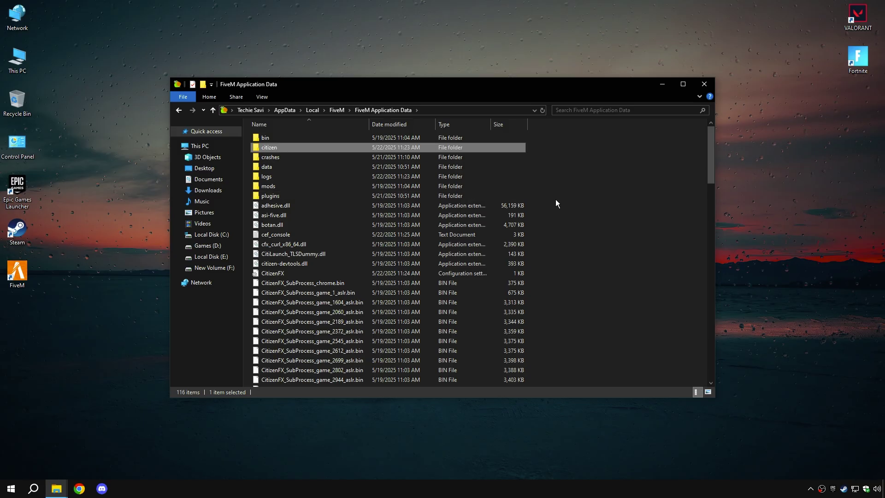
Paste the optimized citizen folder into FiveM Application Data, replacing the files in the destination
right_click(603, 176)
click(634, 253)
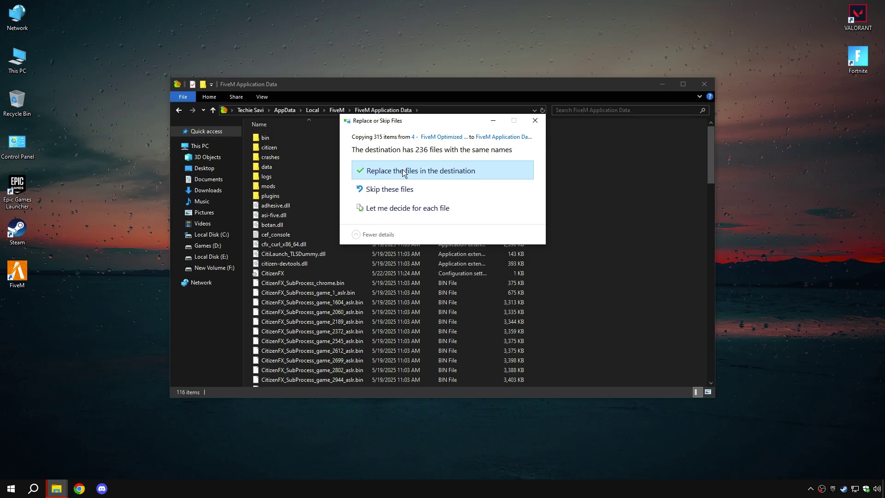
click(402, 169)
Look through the contents of the citizen folder in FiveM Application Data and close its window
click(269, 147)
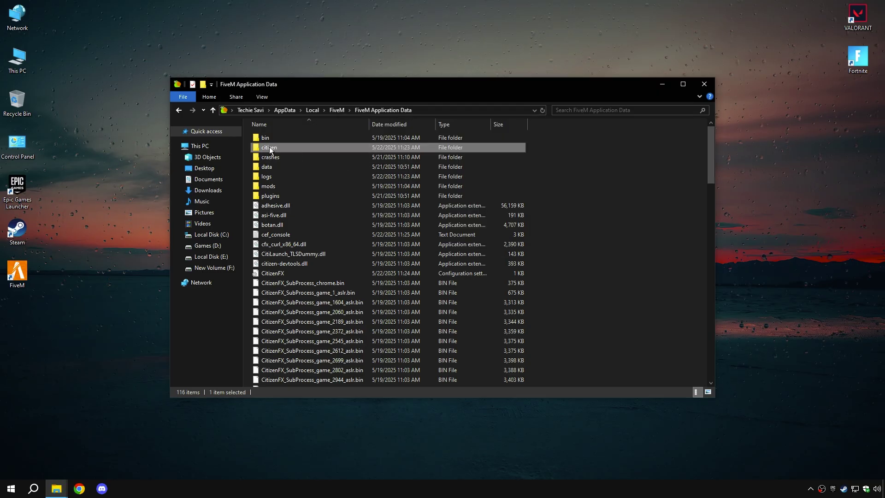
double_click(270, 147)
drag(707, 243, 723, 90)
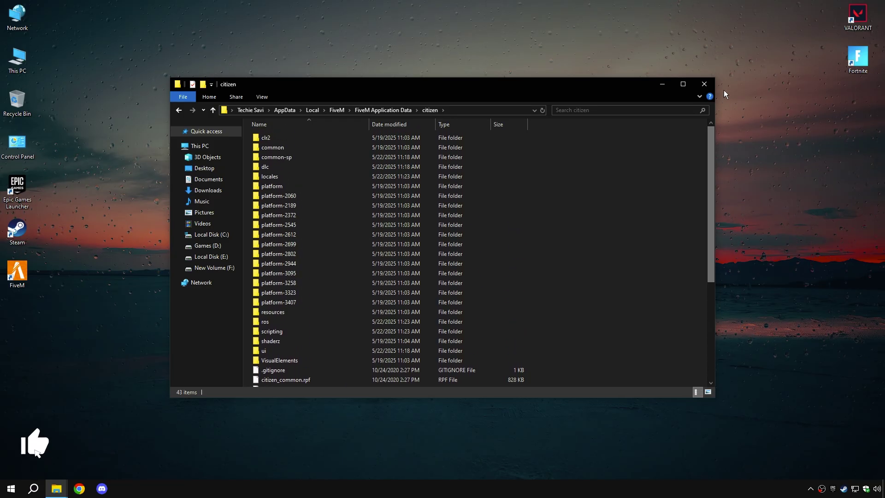
click(704, 84)
Run the Techie Savi PC Optimizer batch file from the pack's 5 - Techie Savi PC Optimizer folder as administrator
click(62, 489)
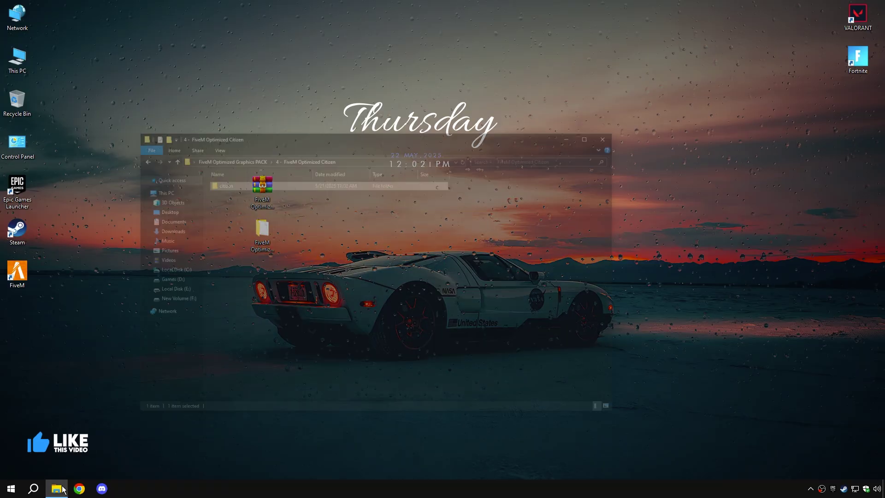
click(295, 96)
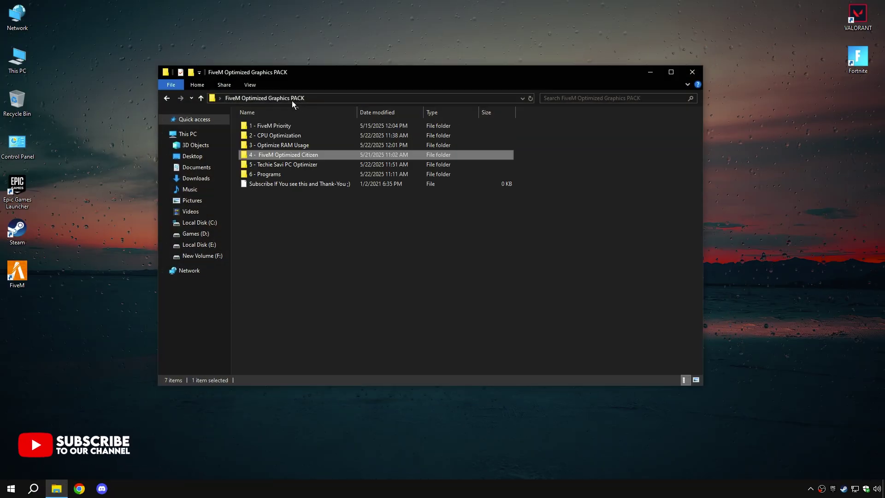
double_click(276, 167)
click(276, 124)
right_click(286, 126)
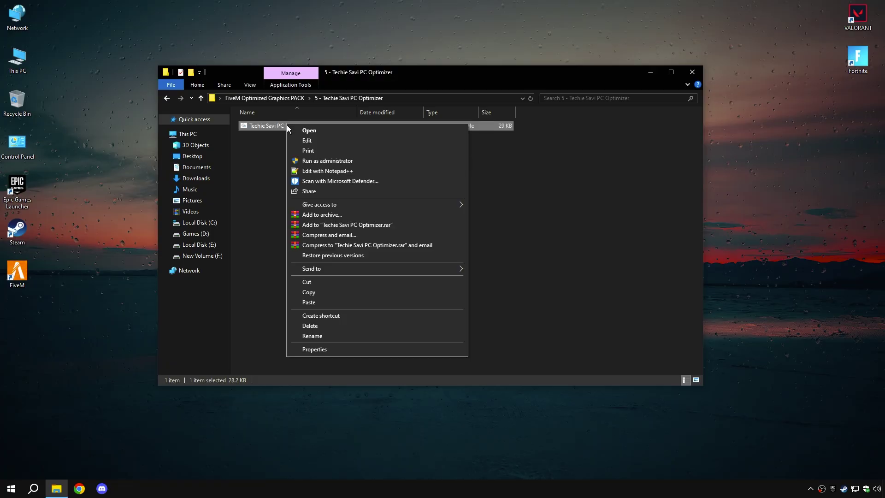
click(331, 161)
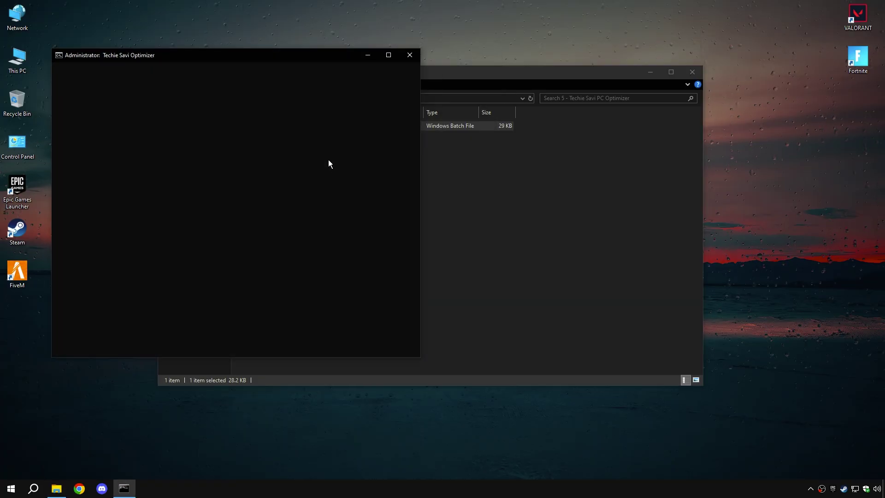
Move the optimizer console window and enlarge it so the whole menu fits
drag(219, 58, 292, 52)
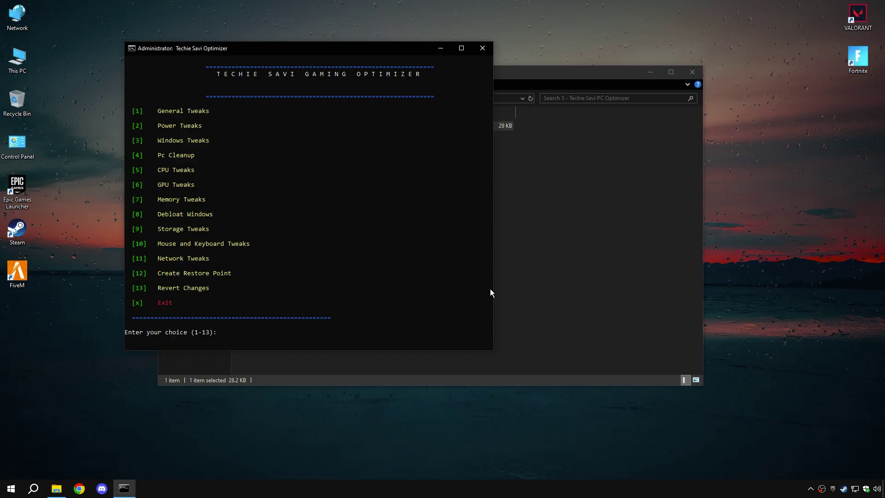
drag(493, 289, 559, 282)
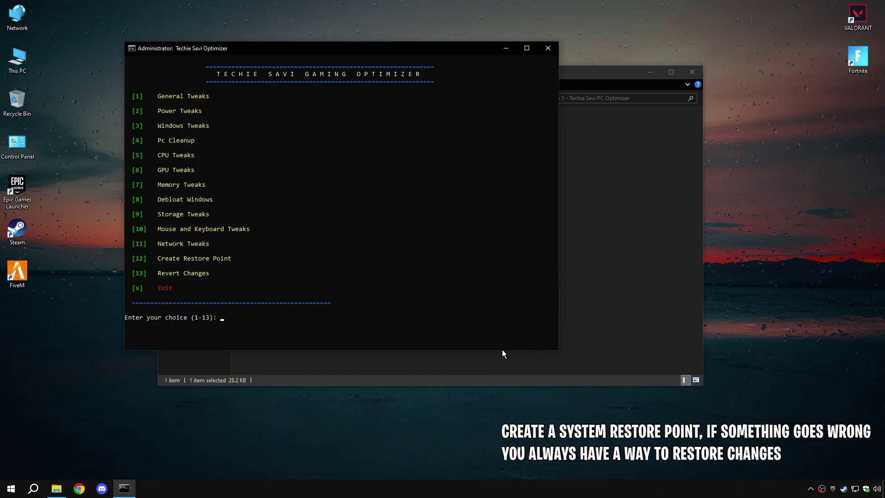
drag(502, 350, 497, 387)
drag(247, 50, 210, 55)
Apply the optimizer's General Tweaks with choice 1 and return to its main menu
drag(124, 99, 165, 101)
click(166, 100)
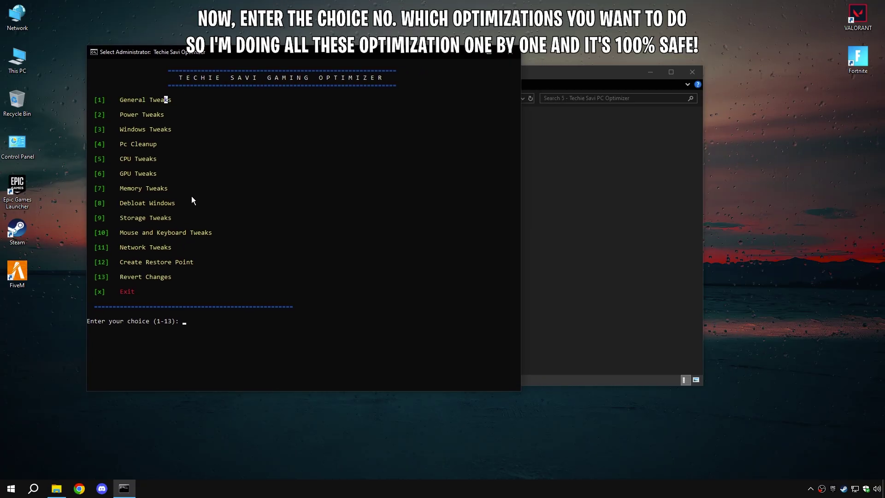
click(206, 281)
text(1)
key(Return)
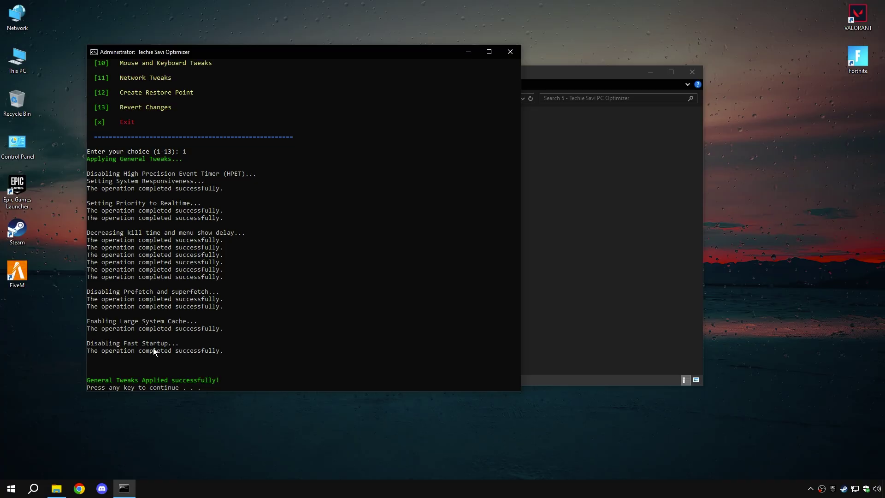
key(Return)
Apply the optimizer's Power Tweaks with choice 2
drag(120, 121, 162, 123)
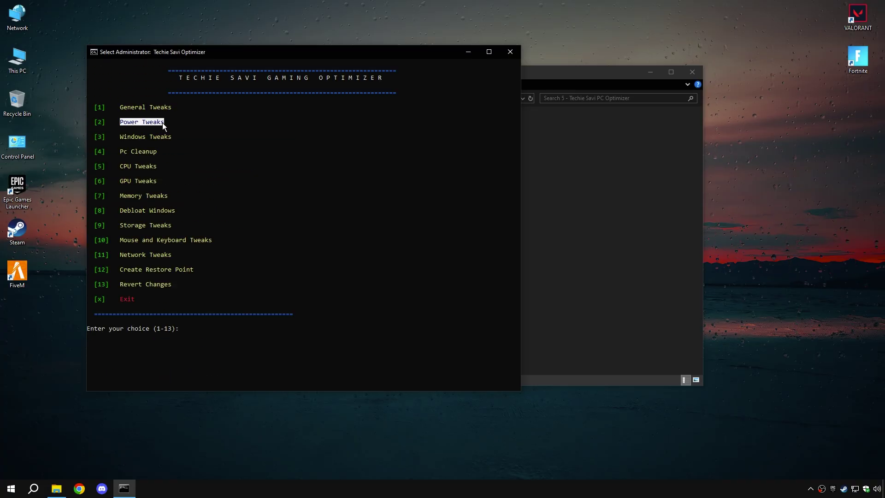
text(2)
key(Return)
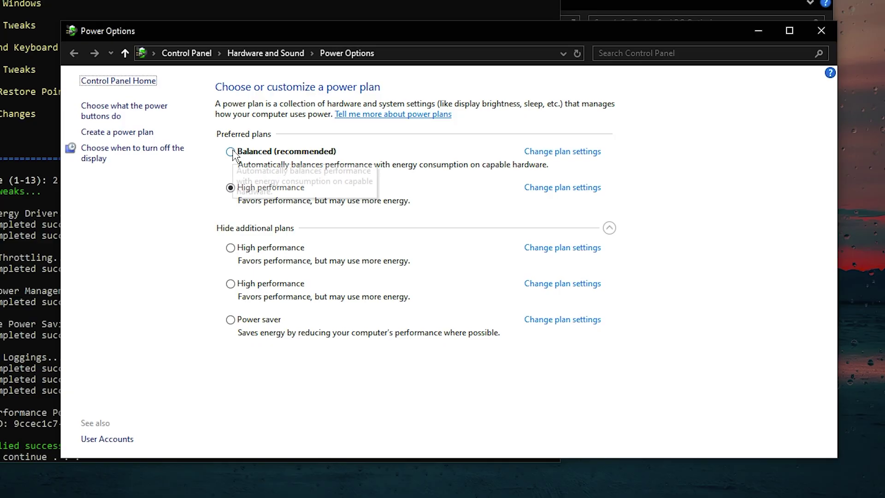
Select the High performance preferred plan in Power Options, close the window and return to the optimizer's main menu
click(305, 187)
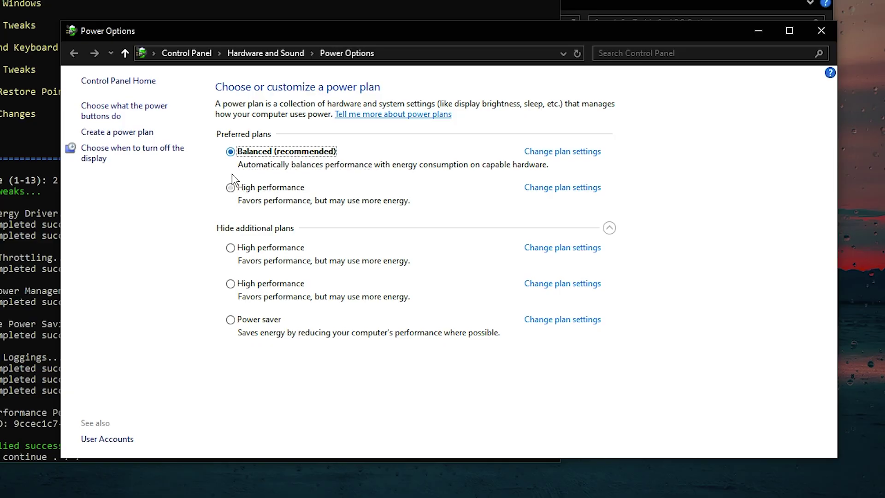
click(302, 207)
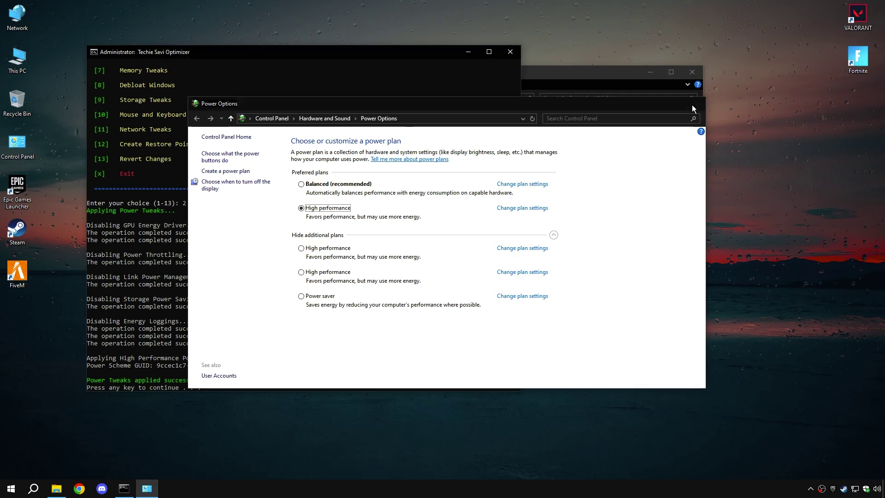
click(692, 105)
key(Return)
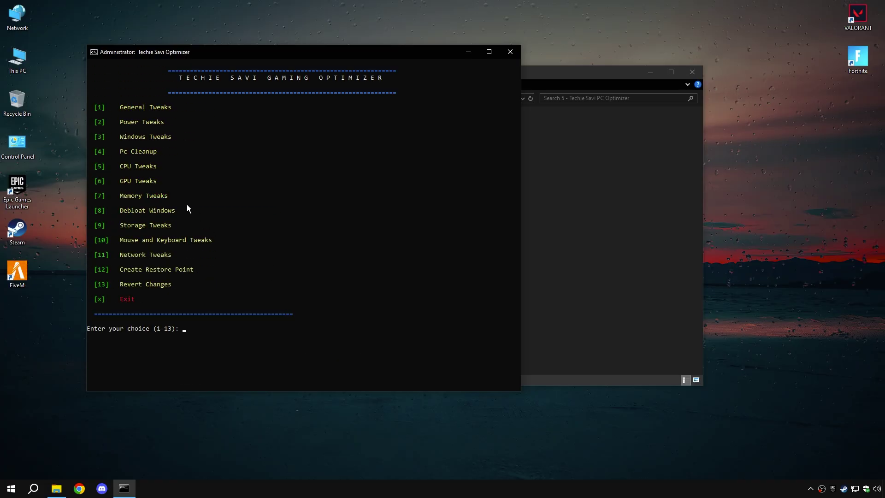
Start the optimizer's Windows Tweaks with choice 3 and acknowledge the Techie Savi Utility message
drag(121, 138, 164, 135)
click(172, 136)
text(3)
key(Return)
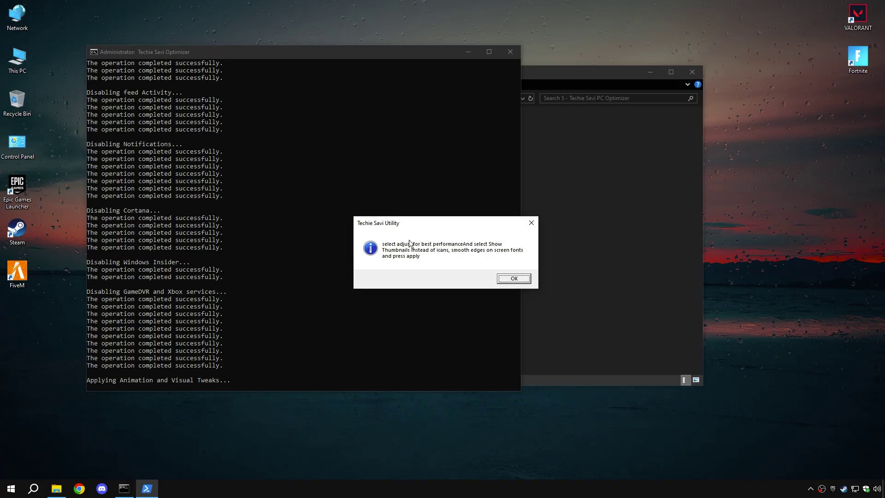
click(515, 279)
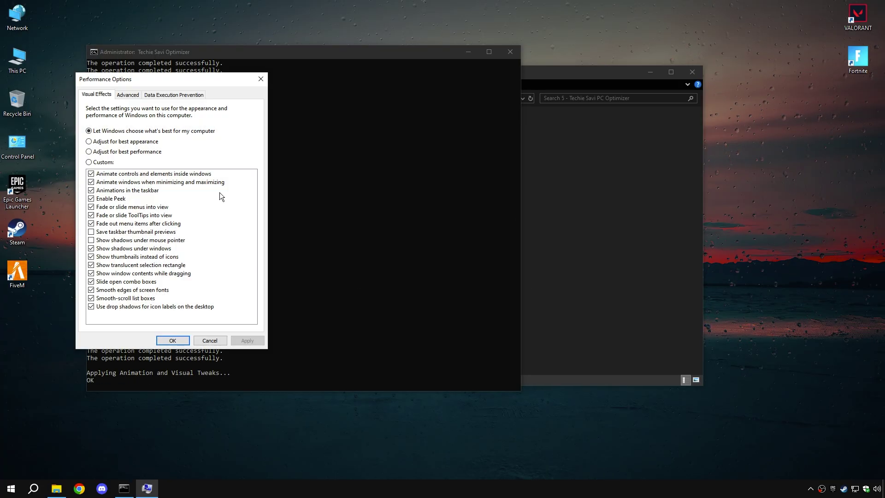
Adjust visual effects for best performance, enable smooth font edges, window contents while dragging, thumbnails and window shadows, apply them and return to the optimizer menu
click(90, 152)
click(90, 290)
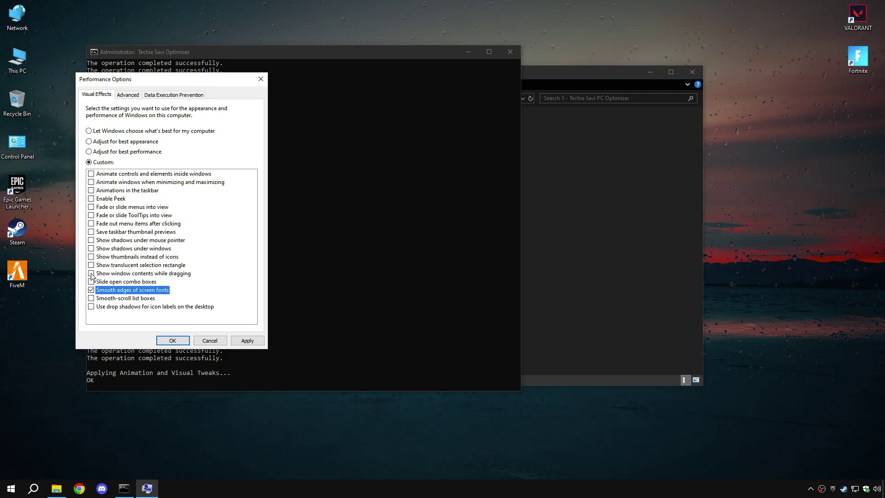
click(91, 273)
click(91, 256)
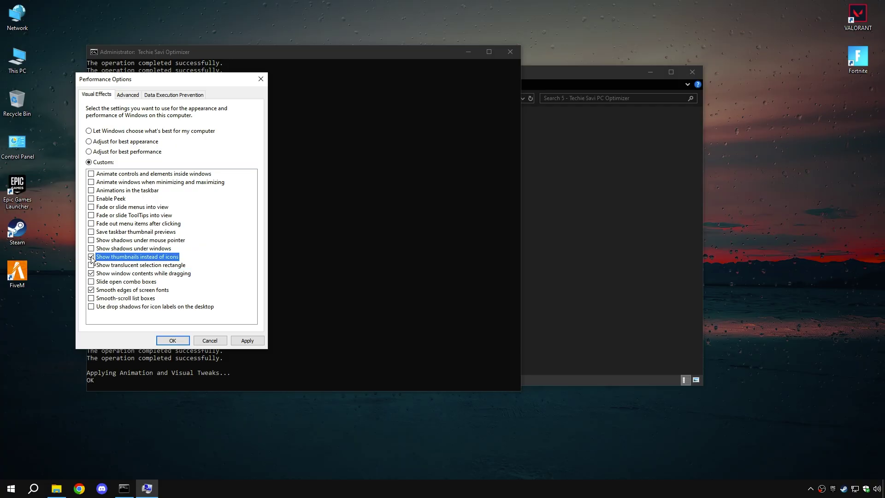
click(92, 249)
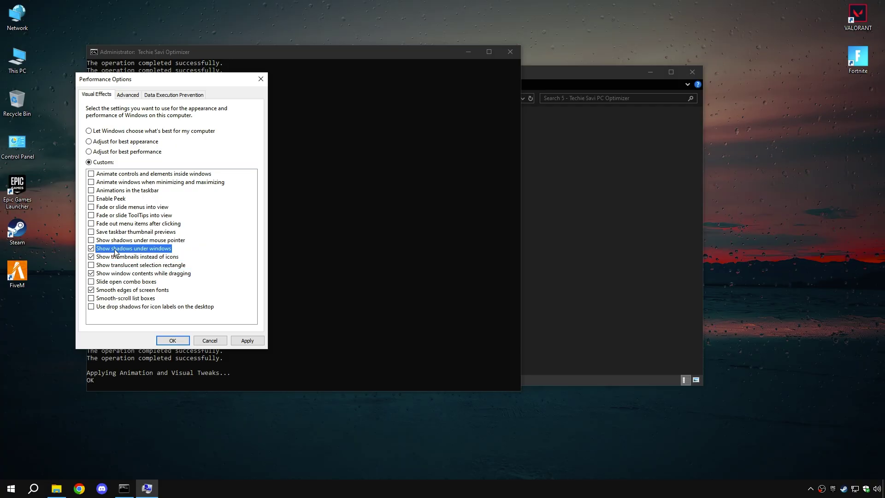
click(243, 340)
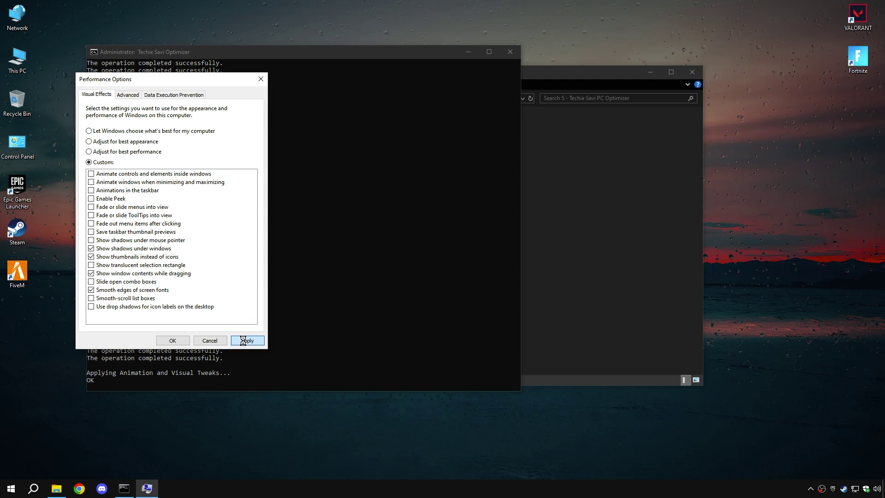
click(179, 340)
key(Return)
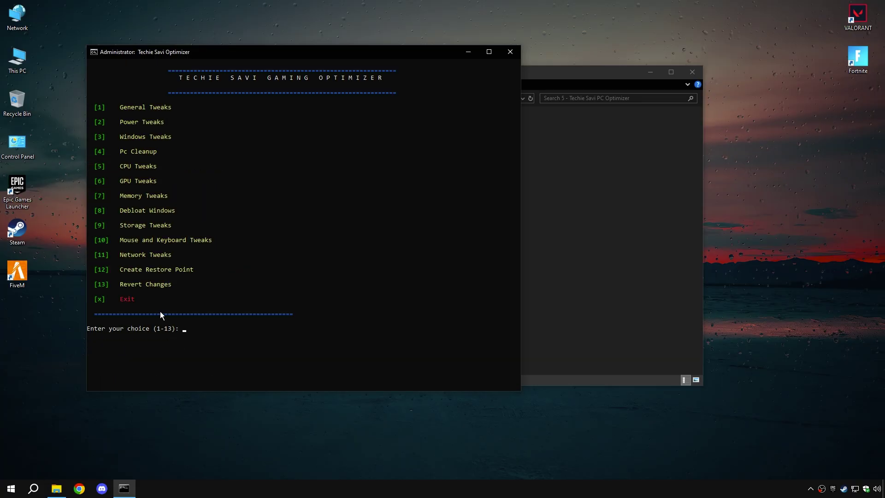
Start the optimizer's Pc Cleanup with choice 4 and choose drive (C:) for Disk Cleanup
drag(121, 153, 155, 153)
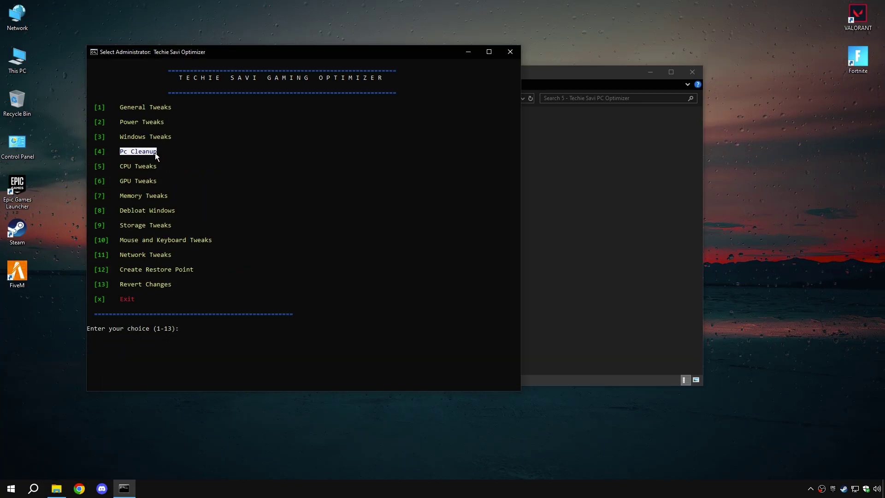
text(4)
key(Return)
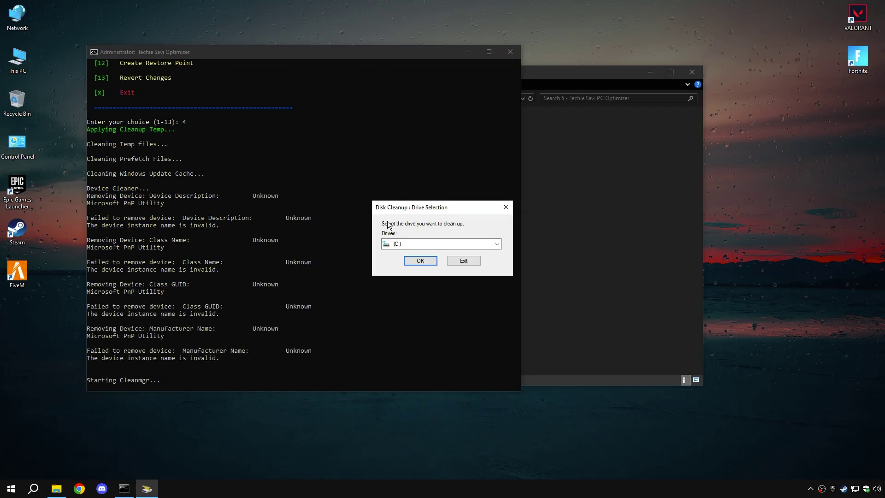
click(408, 259)
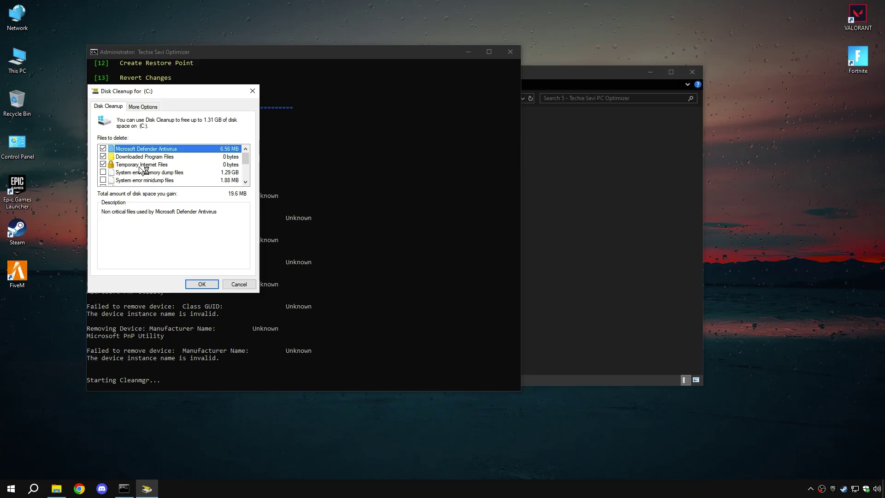
Mark additional files to delete, including system error memory dumps and Delivery Optimization Files, permanently delete them and return to the optimizer's main menu
click(103, 173)
drag(244, 160, 245, 170)
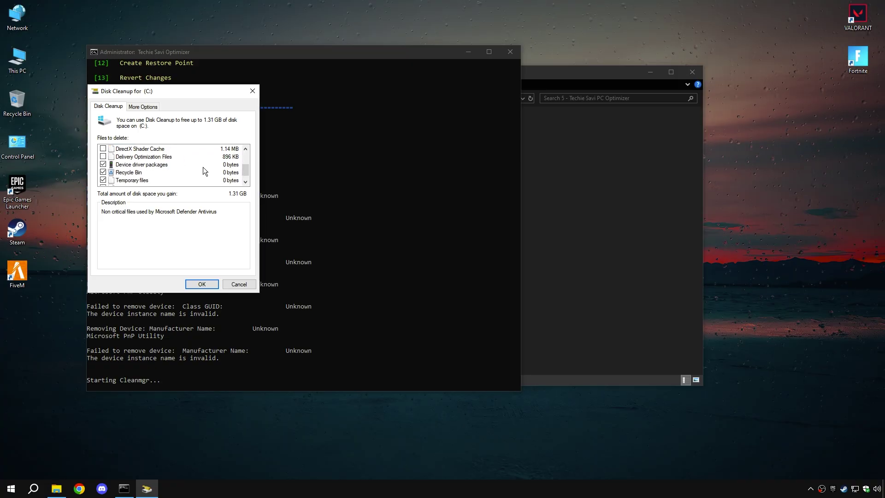
click(103, 157)
scroll(132, 172, up, 2)
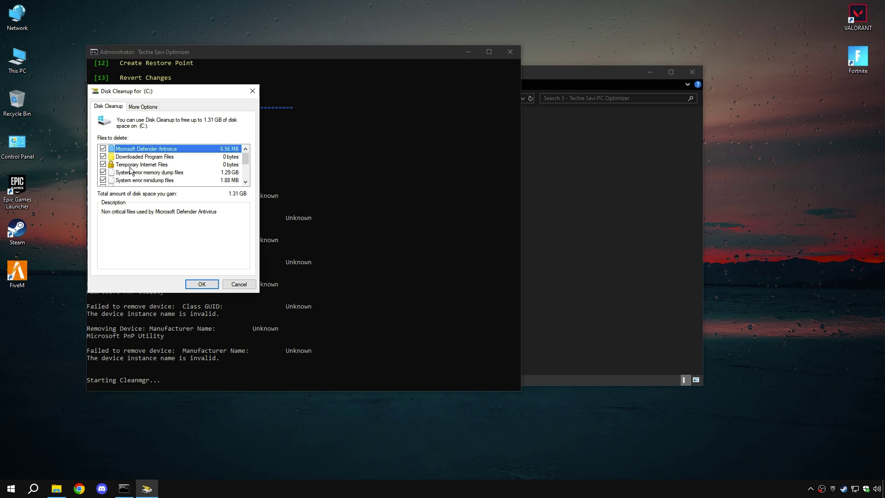
scroll(132, 172, down, 3)
click(210, 283)
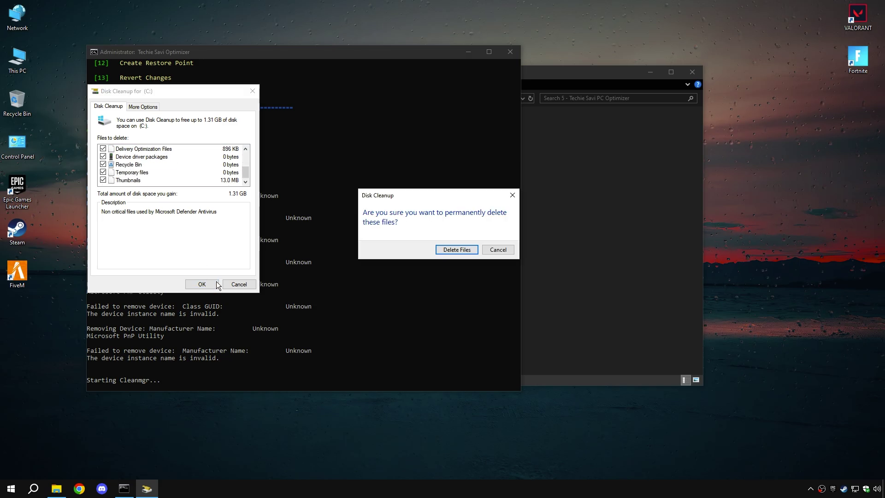
click(456, 250)
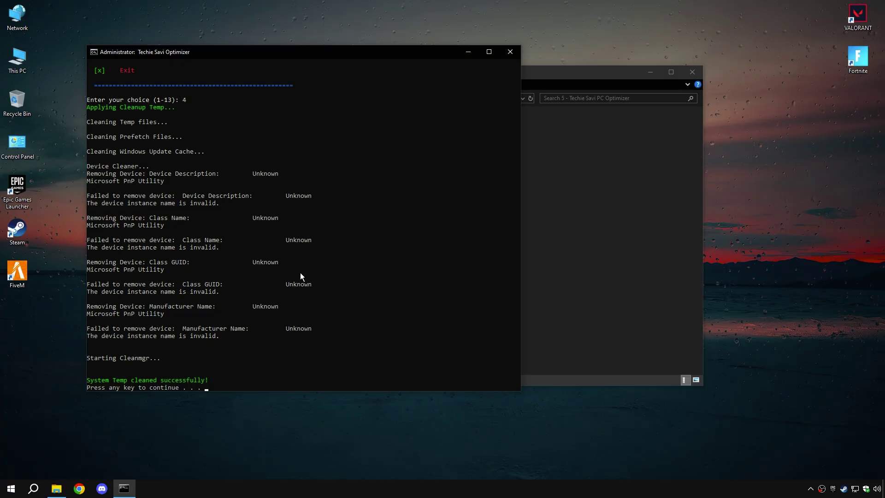
key(Return)
Apply the optimizer's CPU Tweaks with choice 5 and return to the main menu
drag(120, 170, 151, 168)
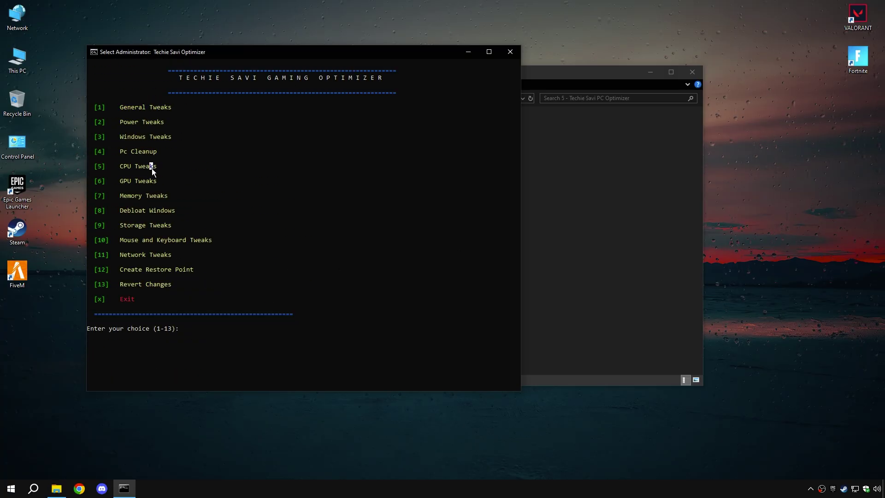
text(5)
key(Return)
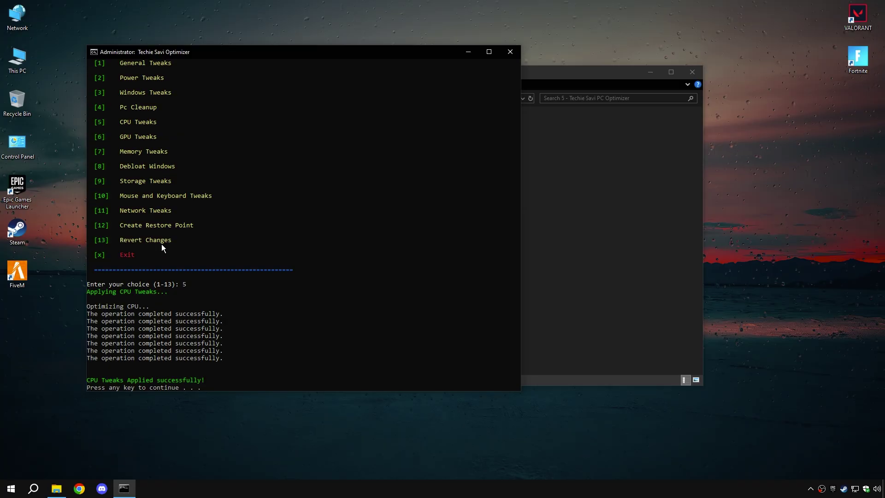
key(Return)
Apply the optimizer's GPU Tweaks with choice 6 and return to the main menu
drag(119, 178, 154, 180)
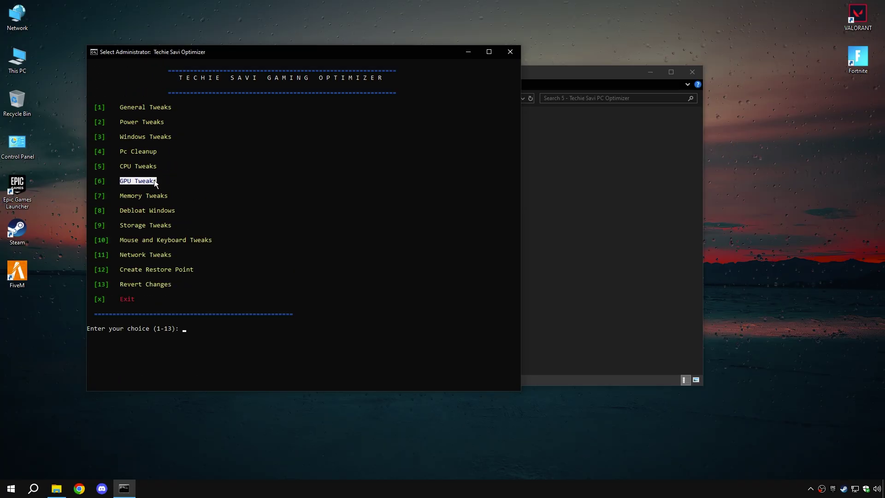
text(6)
key(Return)
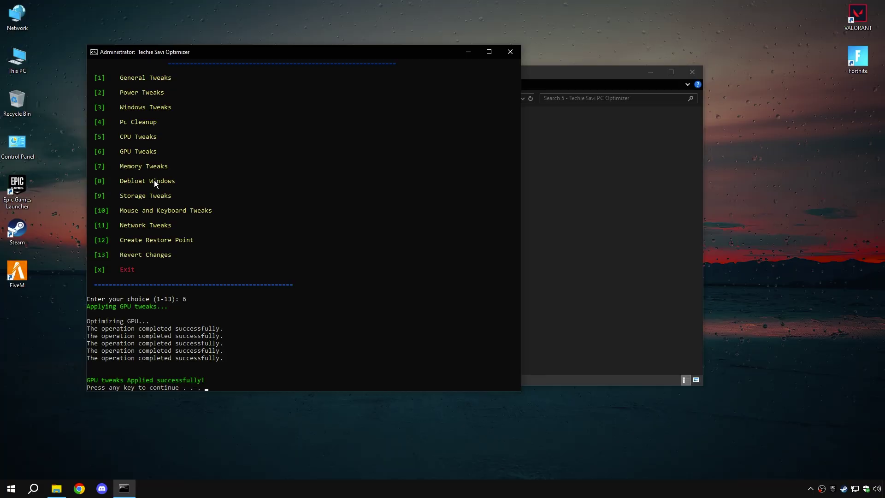
key(Return)
Apply the optimizer's Memory Tweaks with choice 7 and return to the main menu
drag(124, 197, 161, 194)
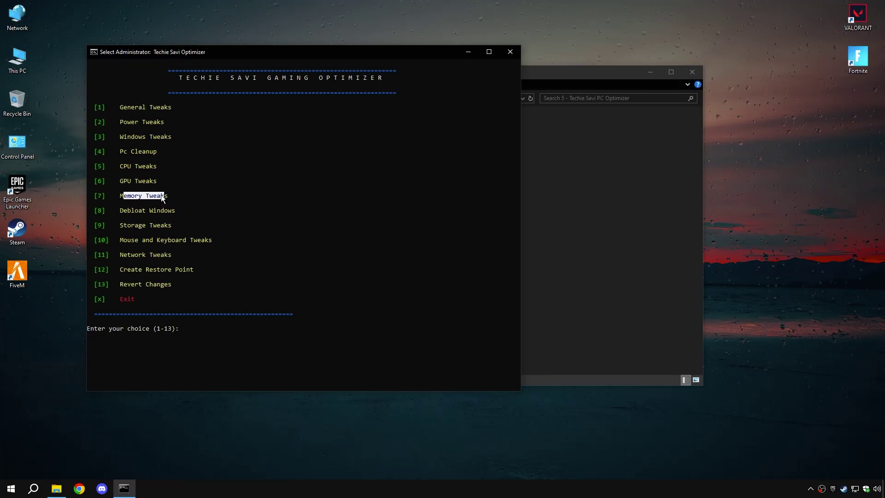
click(162, 195)
text(7)
key(Return)
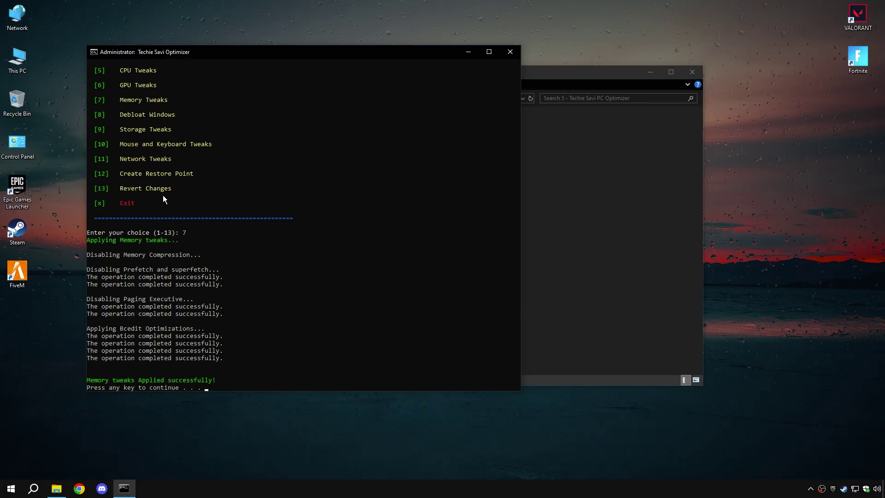
key(Return)
Debloat Windows by running the optimizer's choice 8, then return to the main menu
drag(123, 212, 168, 209)
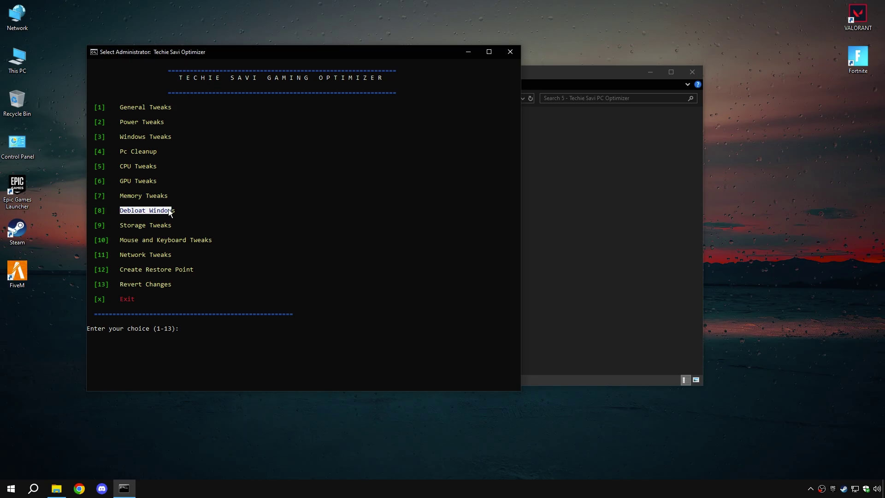
click(173, 209)
text(8)
key(Return)
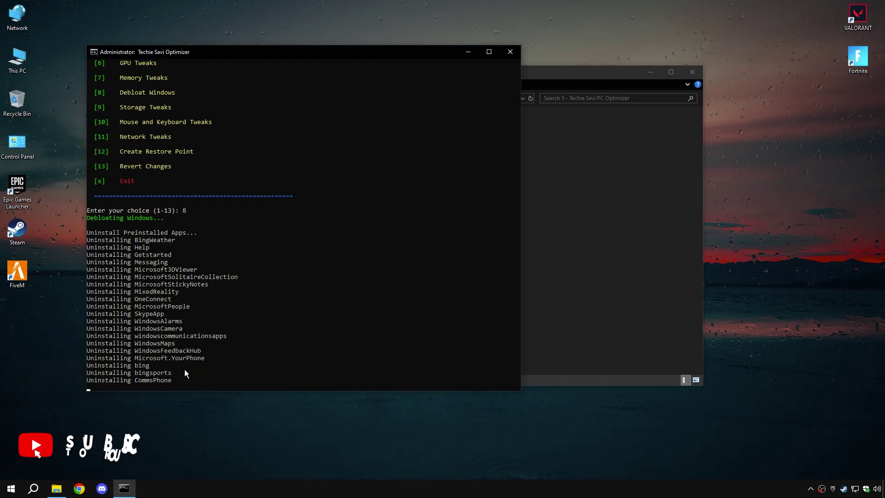
key(Return)
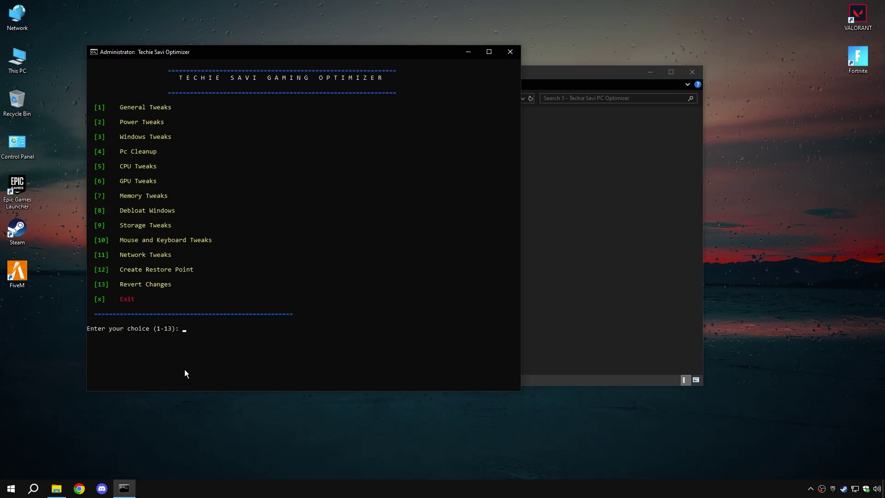
Run the optimizer's Storage Tweaks with choice 9 and optimize the (C:) drive in Optimize Drives, closing that window when done
drag(116, 223, 167, 228)
text(9)
key(Return)
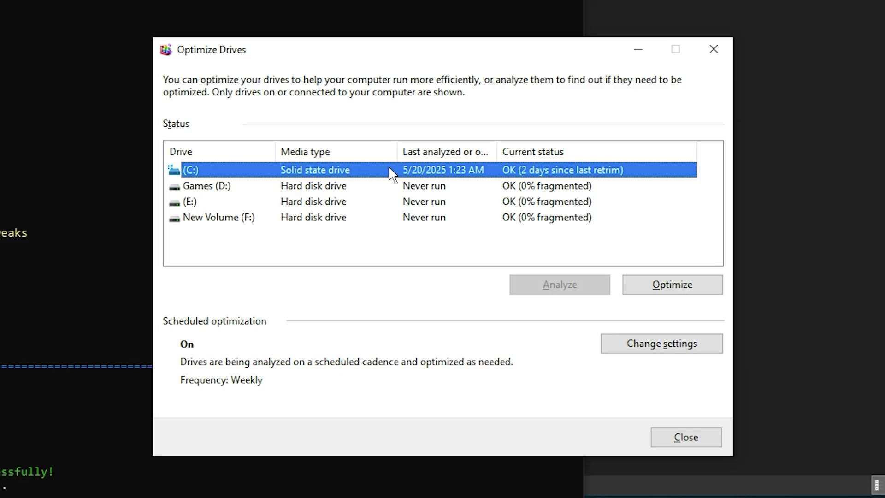
click(658, 283)
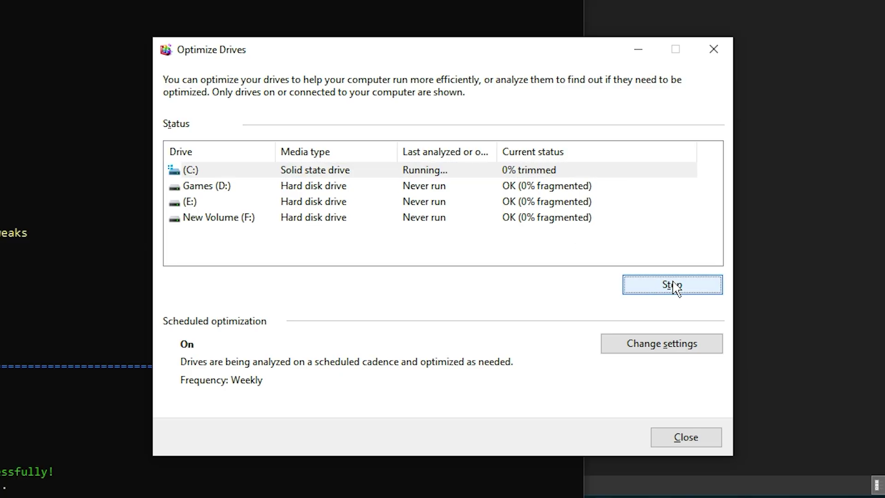
click(580, 173)
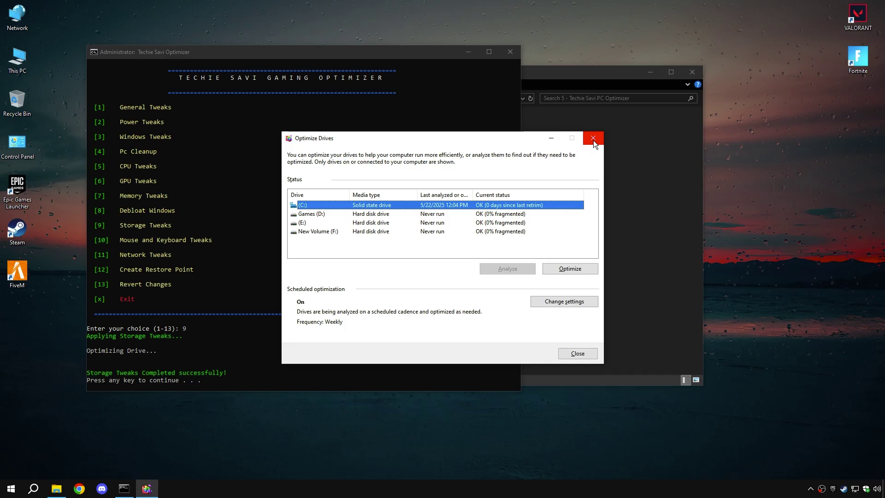
click(713, 49)
Apply the optimizer's Network Tweaks with choice 11, skipping Mouse and Keyboard Tweaks, and return to the main menu
drag(127, 236, 223, 236)
click(222, 237)
click(175, 255)
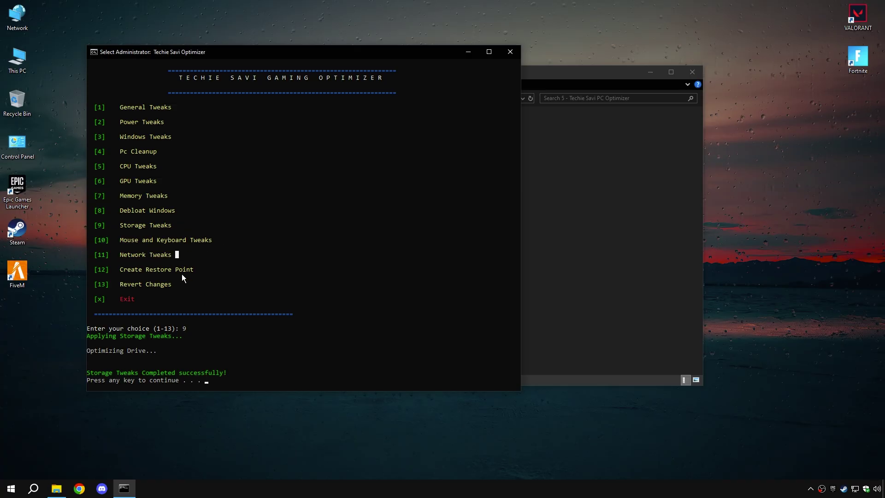
key(Return)
text(11)
key(Return)
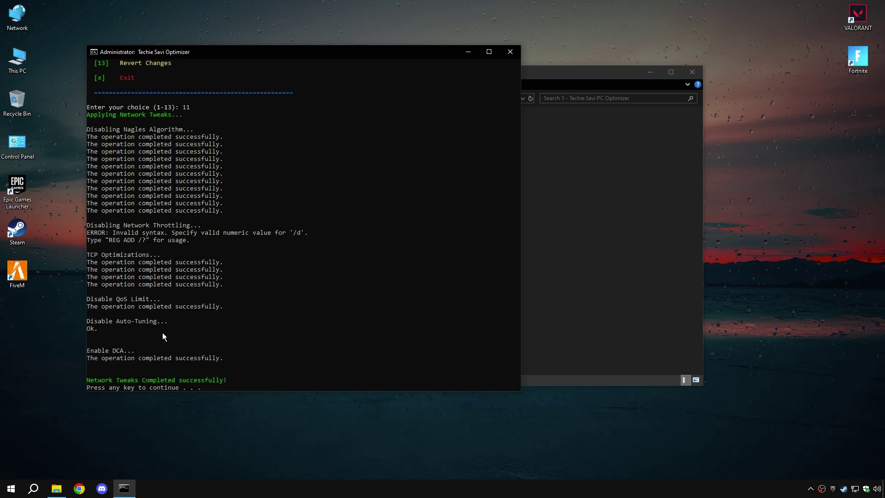
key(Return)
Exit the Techie Savi Optimizer with choice x
drag(121, 272, 192, 273)
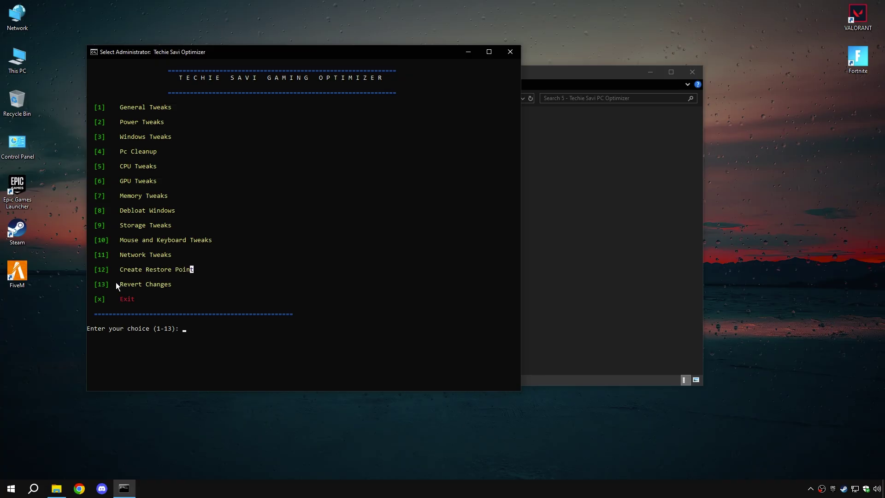
click(114, 298)
click(148, 298)
text(x)
key(Return)
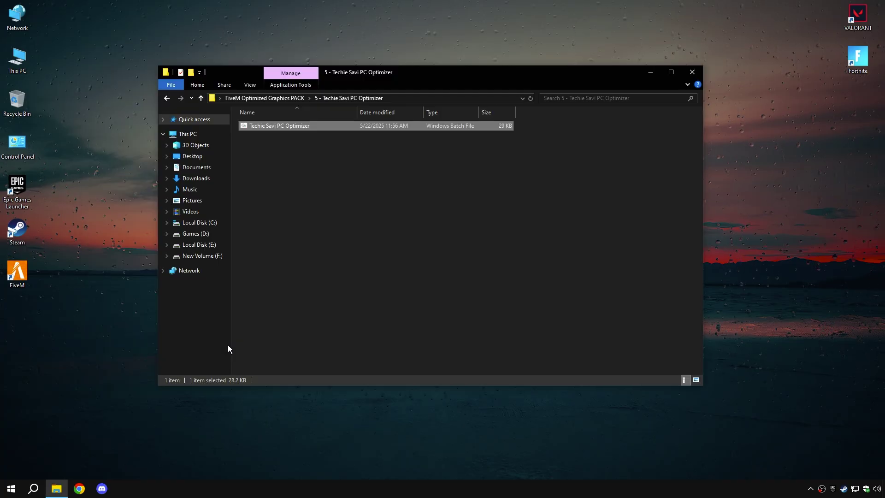
Open the 6 - Programs folder of the FiveM Optimized Graphics PACK and launch MSI Mode Utility 3.0
click(283, 98)
click(264, 174)
double_click(265, 174)
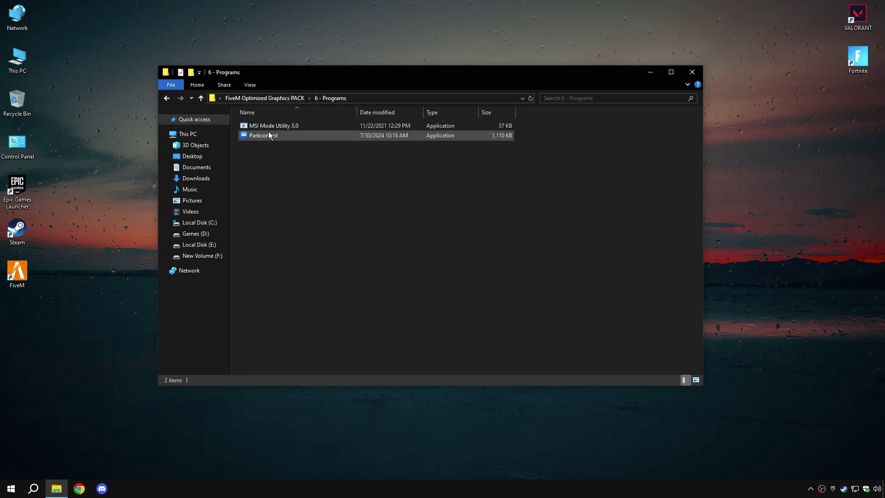
right_click(266, 126)
click(293, 144)
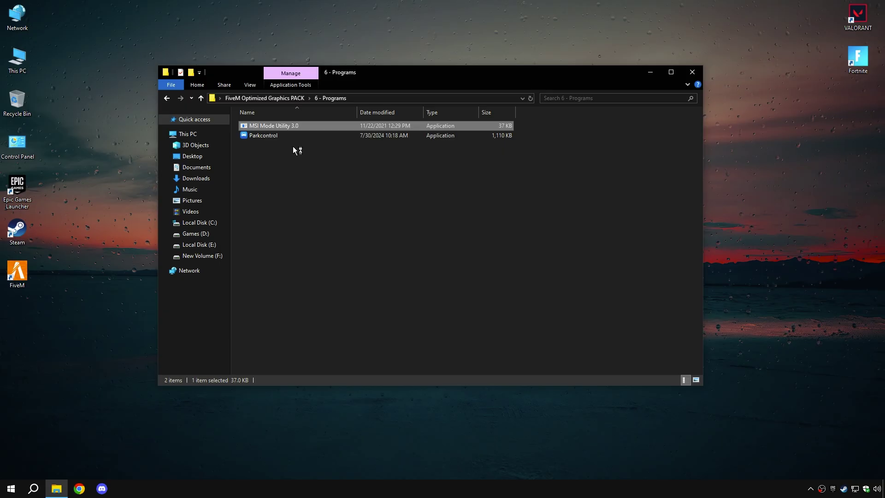
Set the interrupt priority of the AMD Radeon RX 6700 XT to High
drag(106, 100, 176, 65)
click(475, 98)
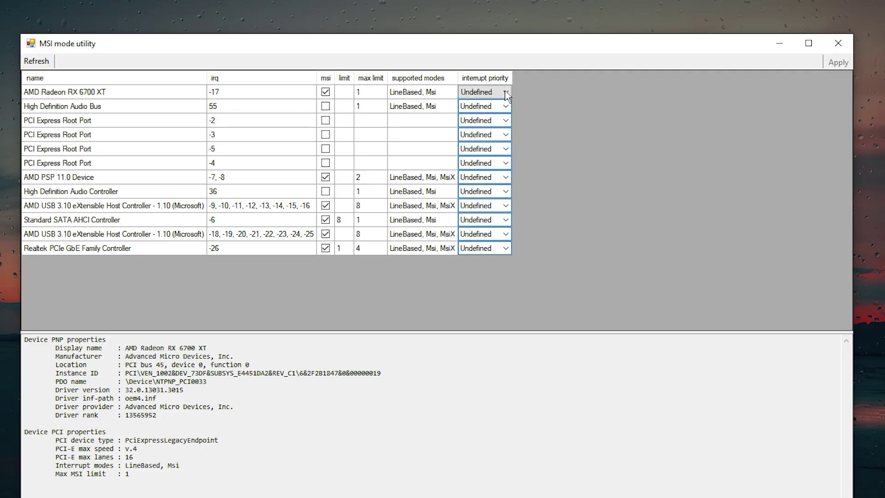
click(490, 130)
Set the interrupt priority to High for both AMD USB 3.10 eXtensible Host Controllers and the Standard SATA AHCI Controller
click(82, 208)
click(505, 205)
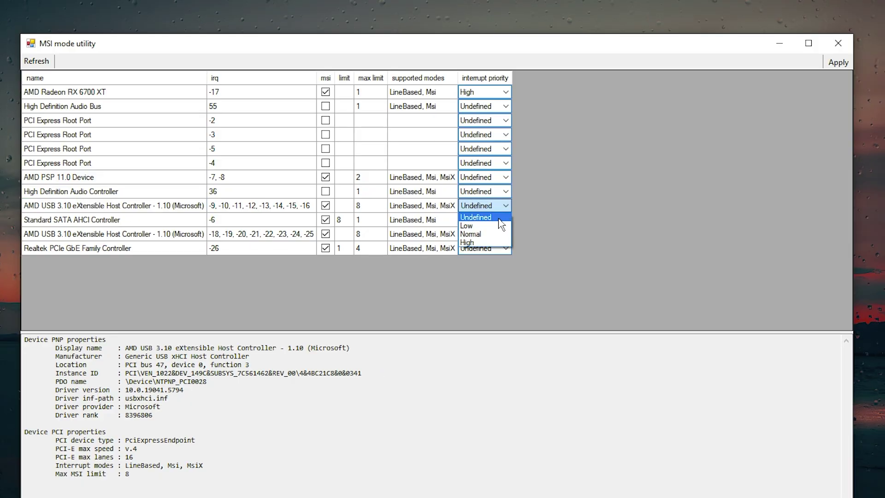
click(489, 248)
click(492, 220)
click(488, 256)
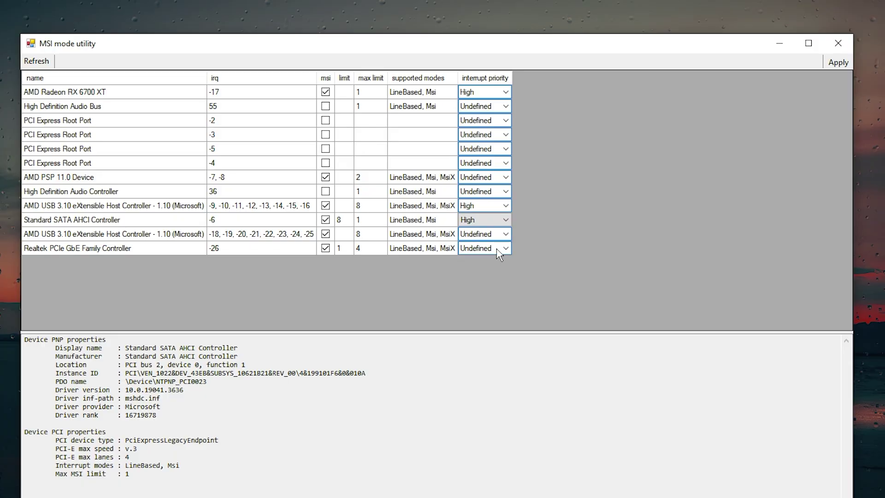
click(506, 234)
click(479, 271)
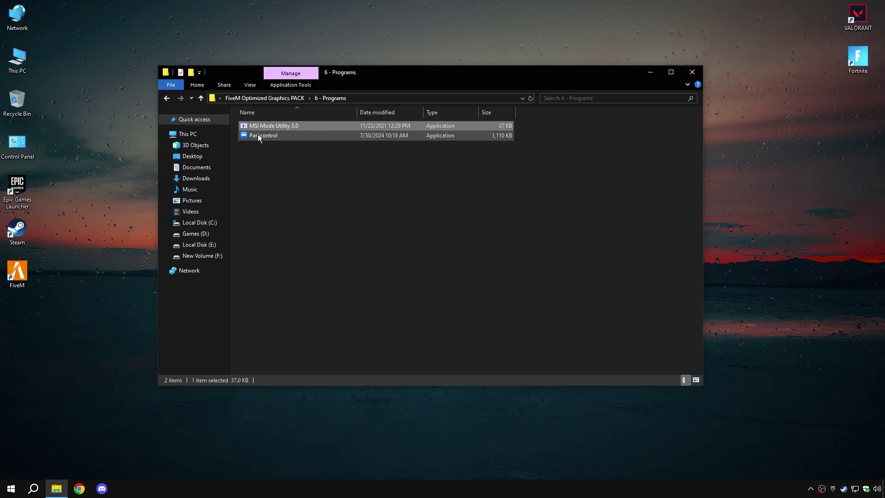
Install ParkControl from the 6 - Programs folder in English with the default components and let it launch
click(261, 134)
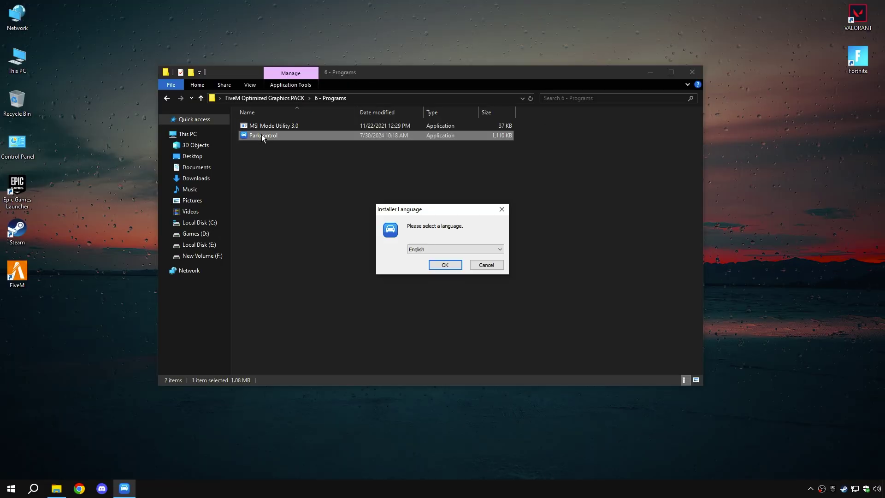
click(445, 267)
click(492, 318)
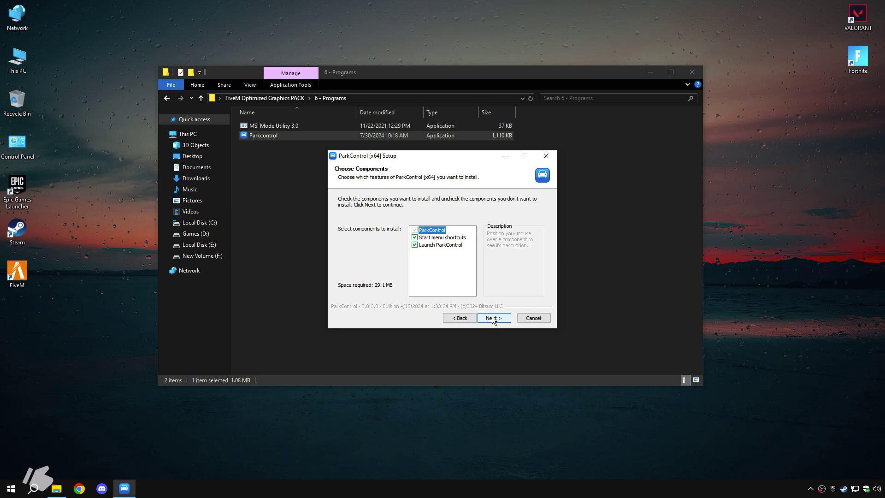
click(498, 319)
click(498, 319)
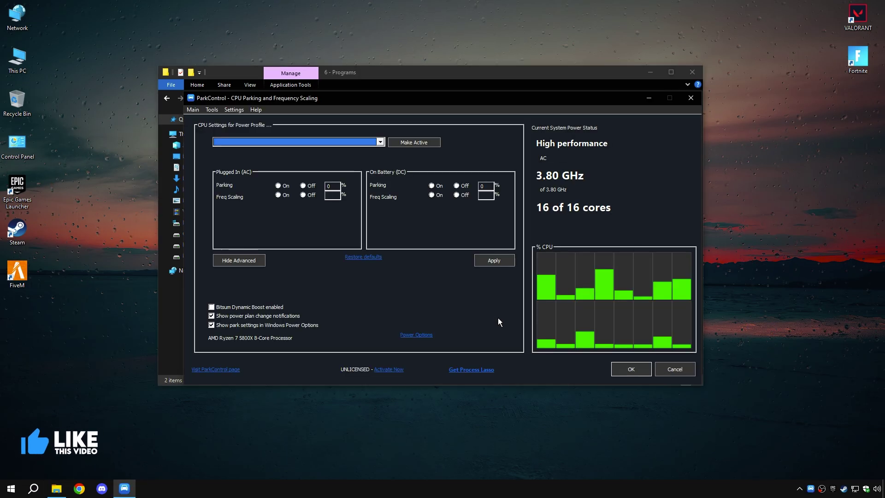
Choose High performance as the power profile for ParkControl's CPU settings
click(372, 142)
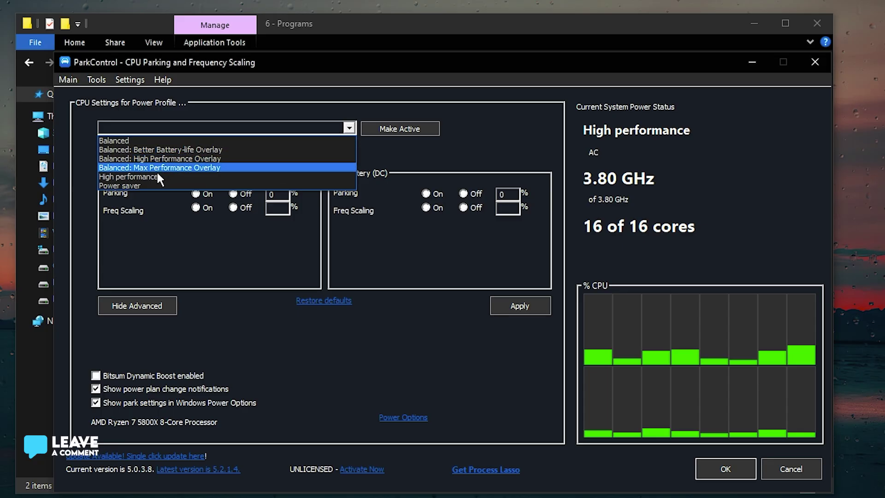
click(142, 177)
click(175, 127)
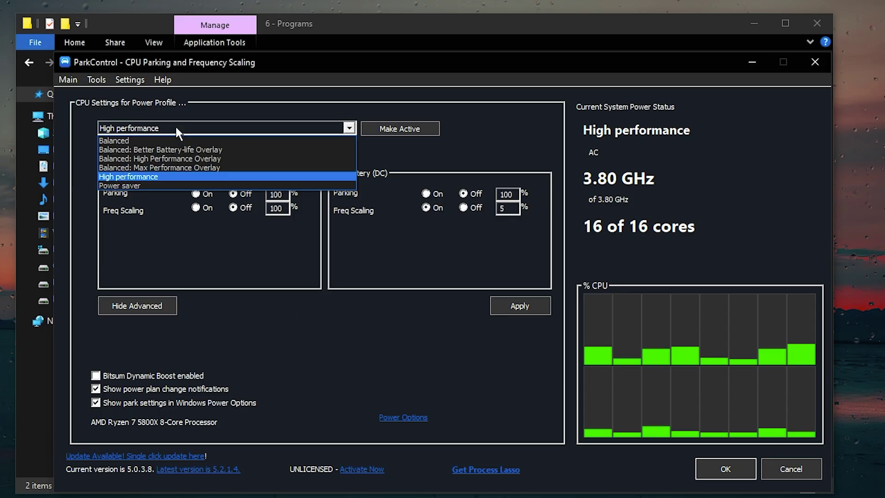
click(152, 127)
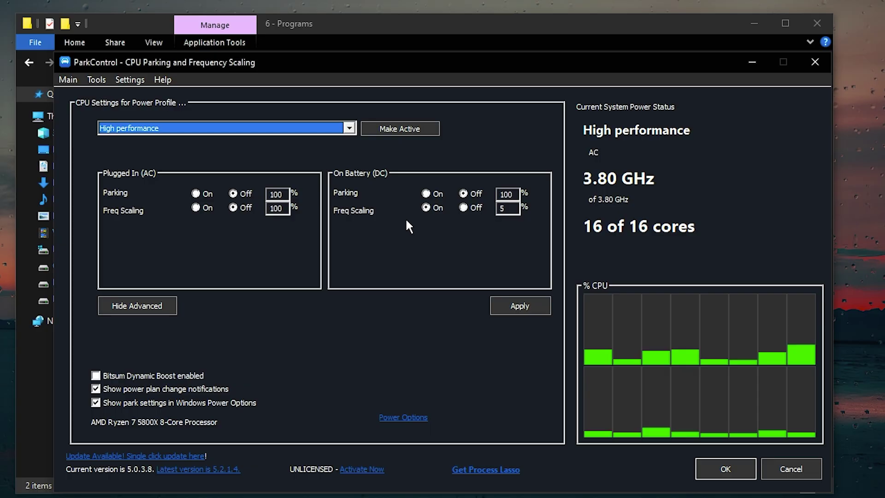
Apply the High performance CPU settings, disable power plan change notifications and park settings in Windows Power Options, and close ParkControl with the changes saved
click(516, 305)
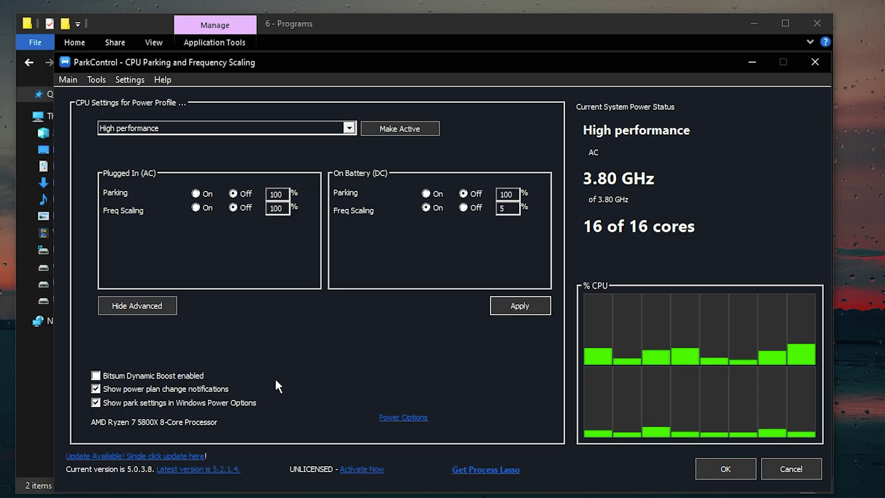
click(96, 389)
click(96, 403)
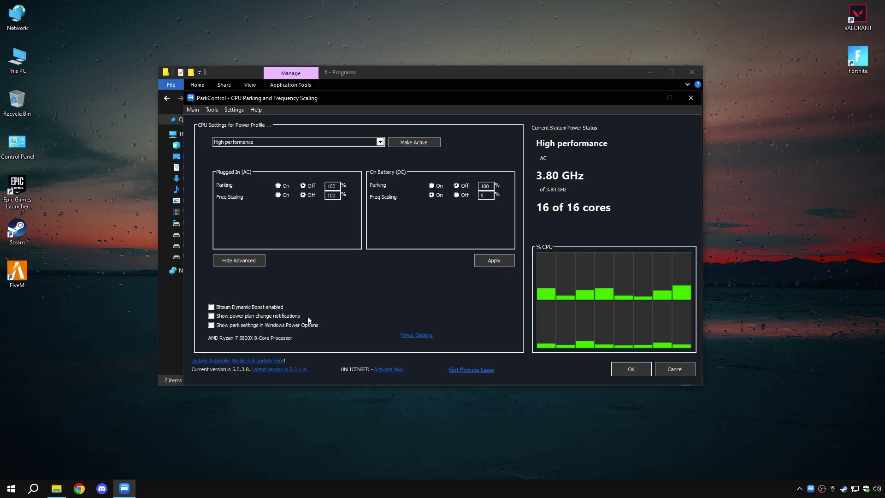
click(639, 369)
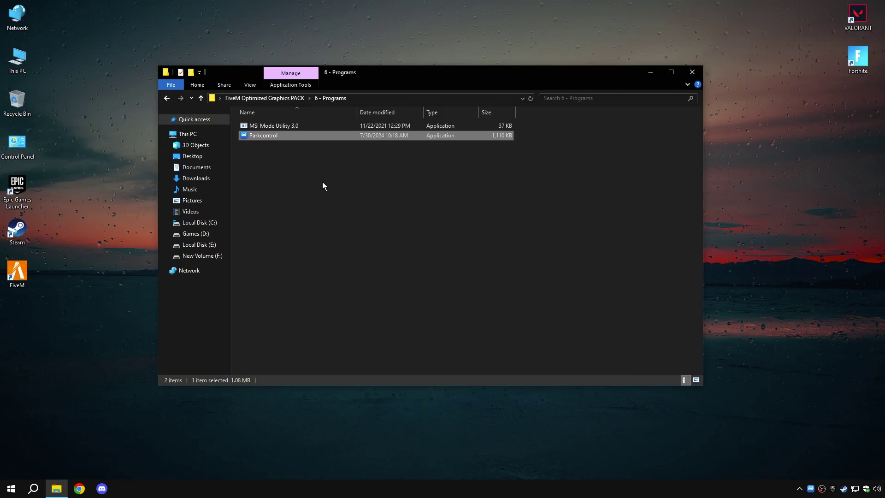
Return to the FiveM Optimized Graphics PACK main folder and close its window
click(281, 98)
click(295, 184)
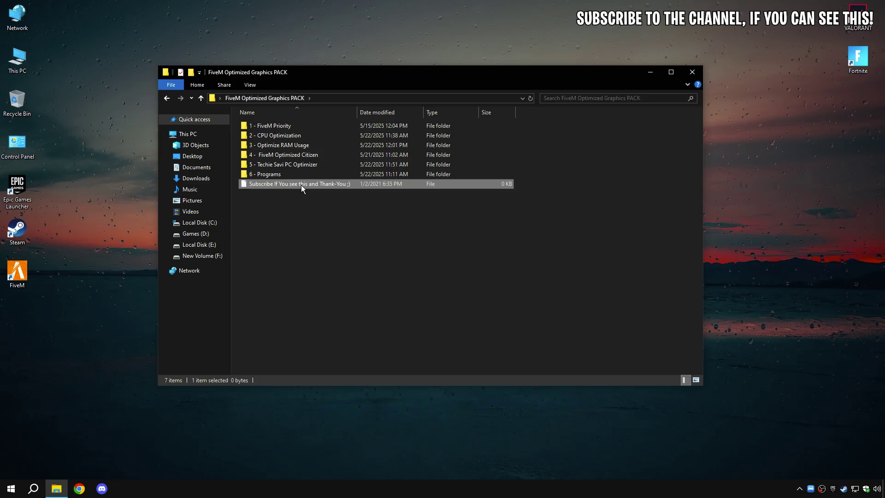
key(ctrl+a)
click(325, 212)
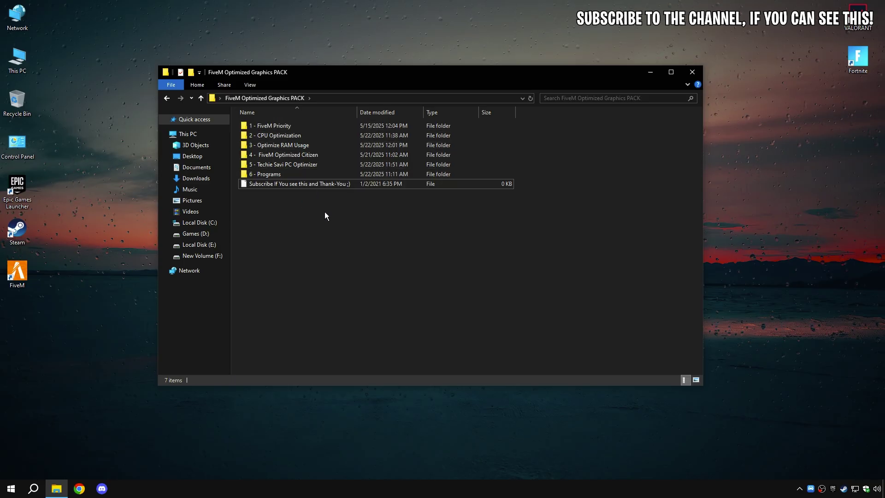
click(692, 72)
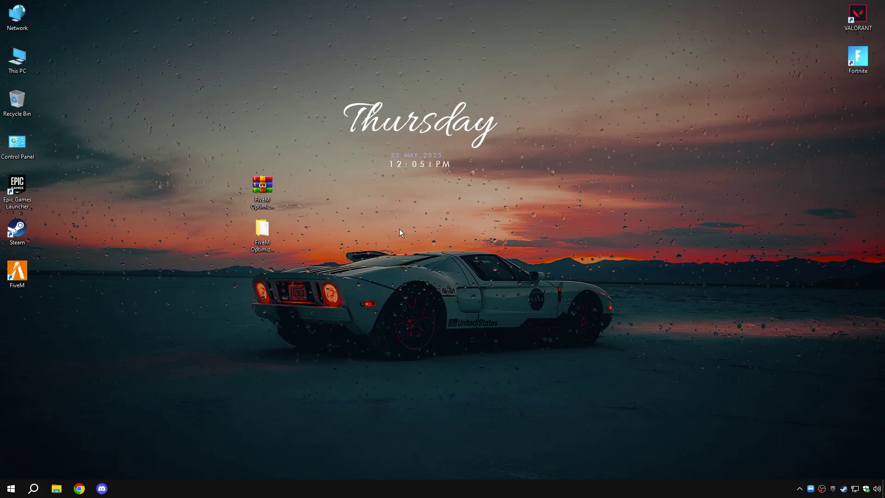